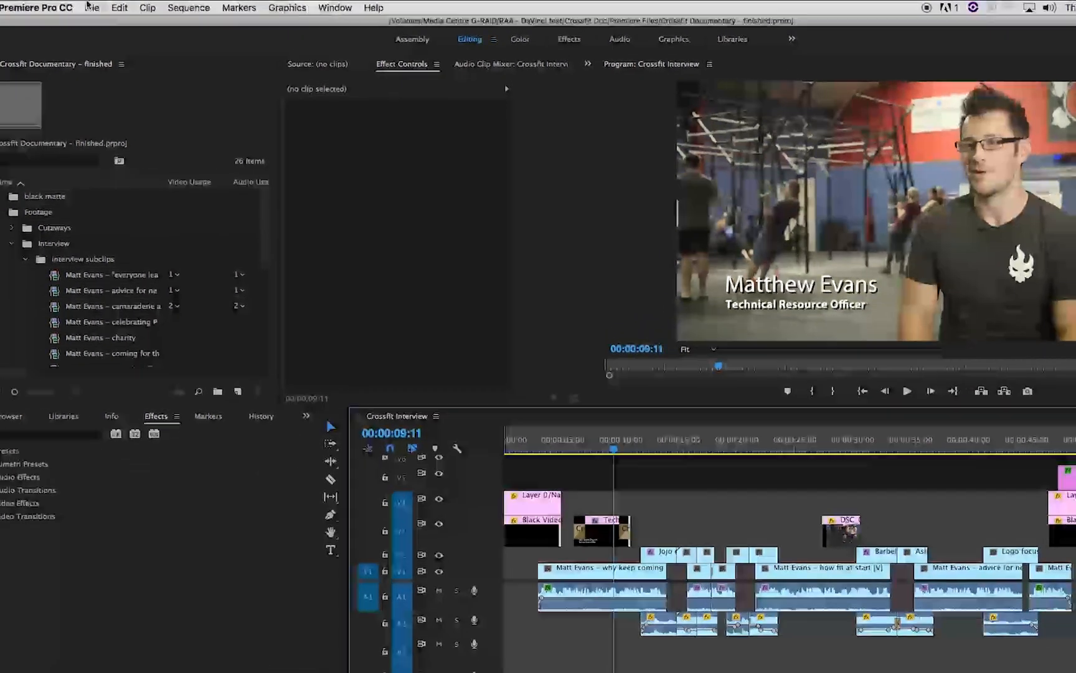
Open the Project Manager and select DNxHR/DNxHD MXF OP1a as the consolidate-and-transcode format for the Crossfit Interview sequence.
{"action": "left_click", "coordinate": [89, 7]}
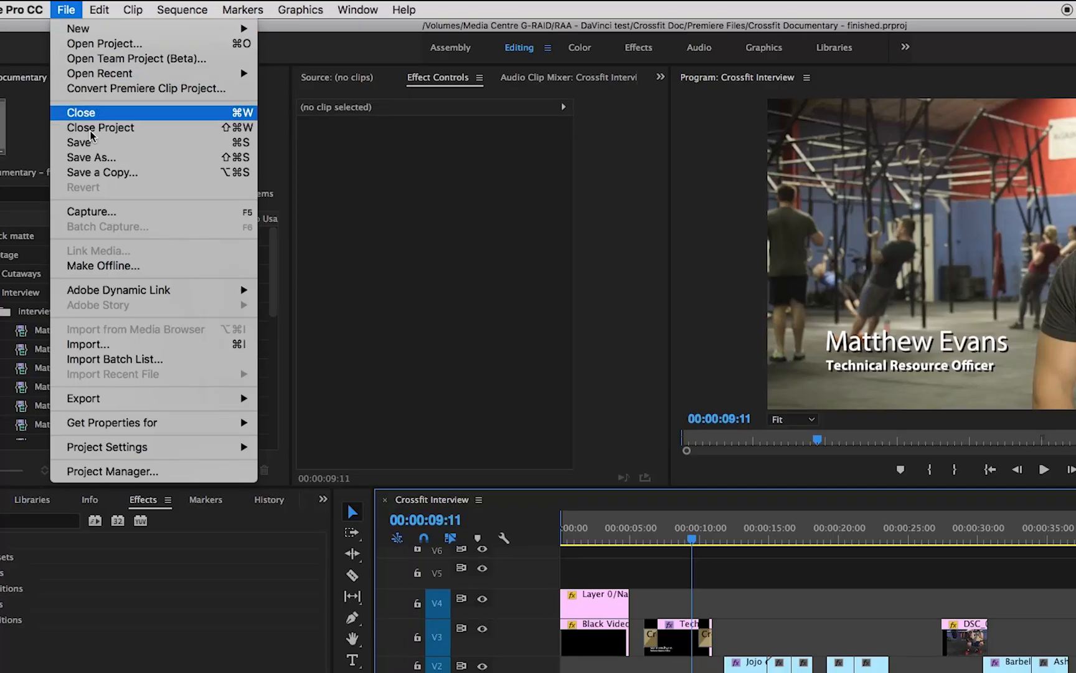
{"action": "left_click", "coordinate": [97, 471]}
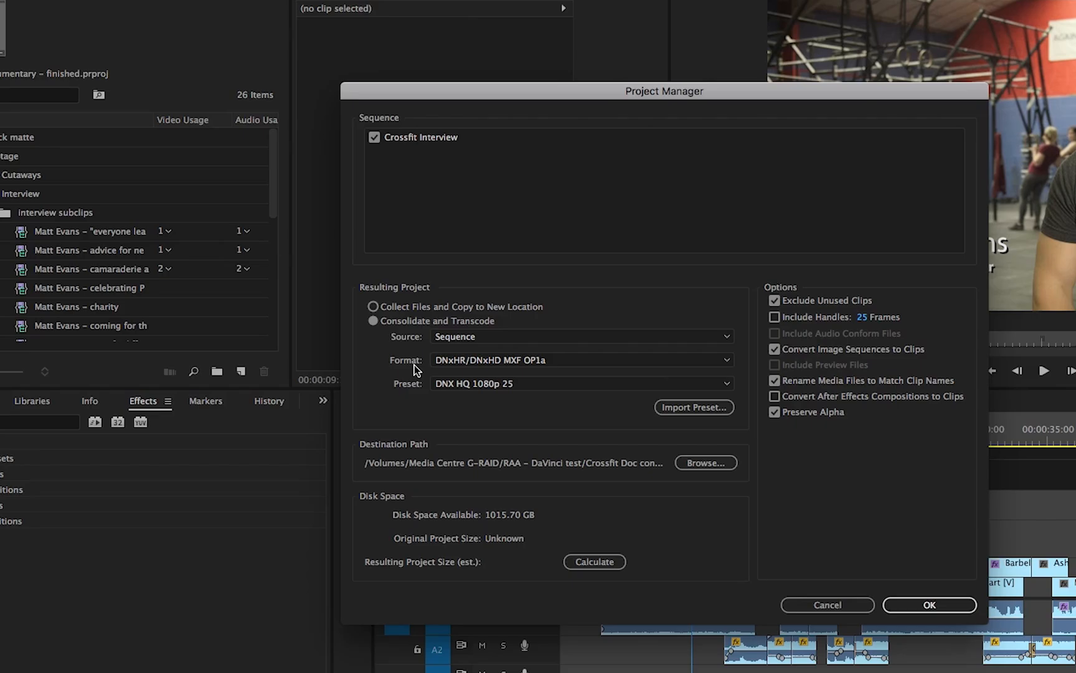
{"action": "left_click", "coordinate": [717, 364]}
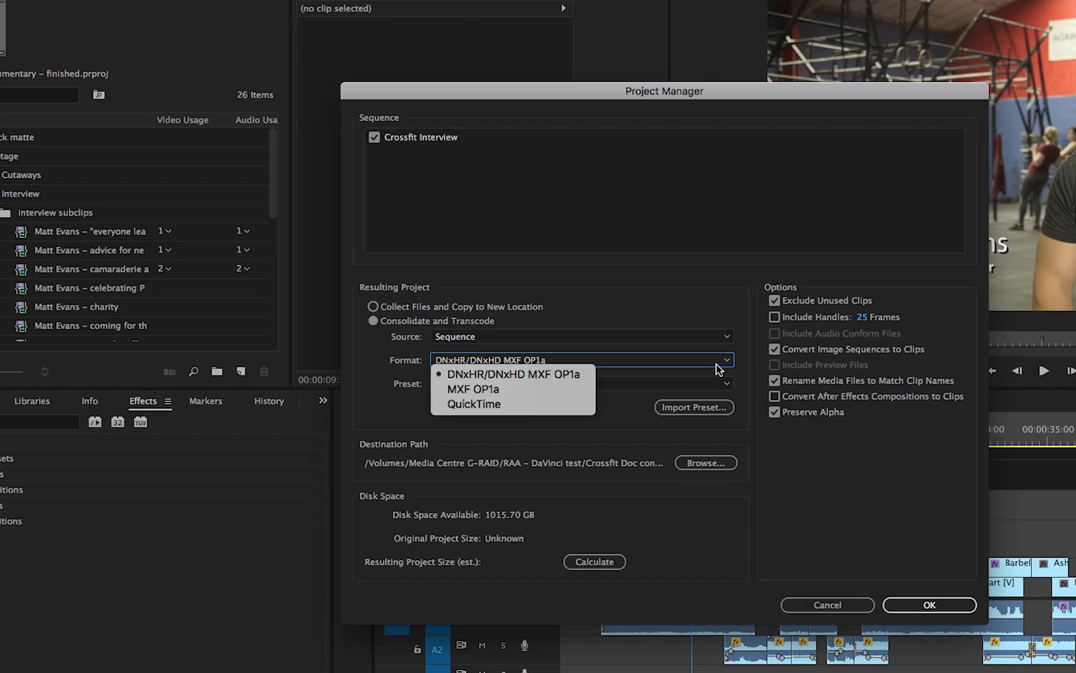
{"action": "left_click", "coordinate": [595, 375]}
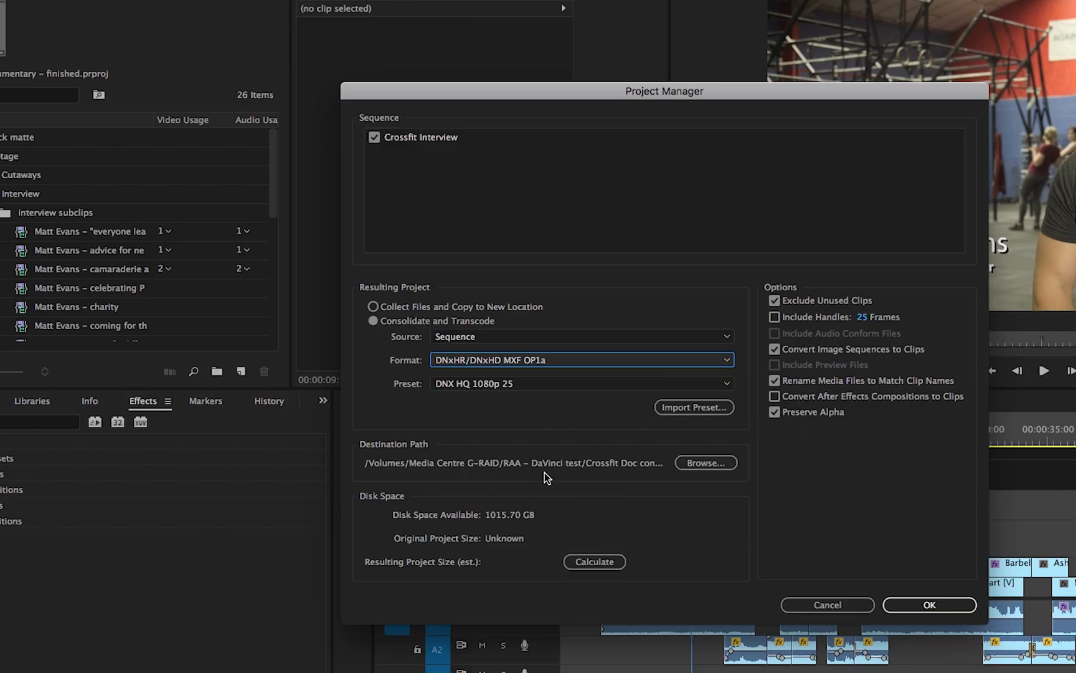
Set the destination path to the Crossfit Doc consolidated folder inside RAA - DaVinci test.
{"action": "left_click", "coordinate": [707, 464]}
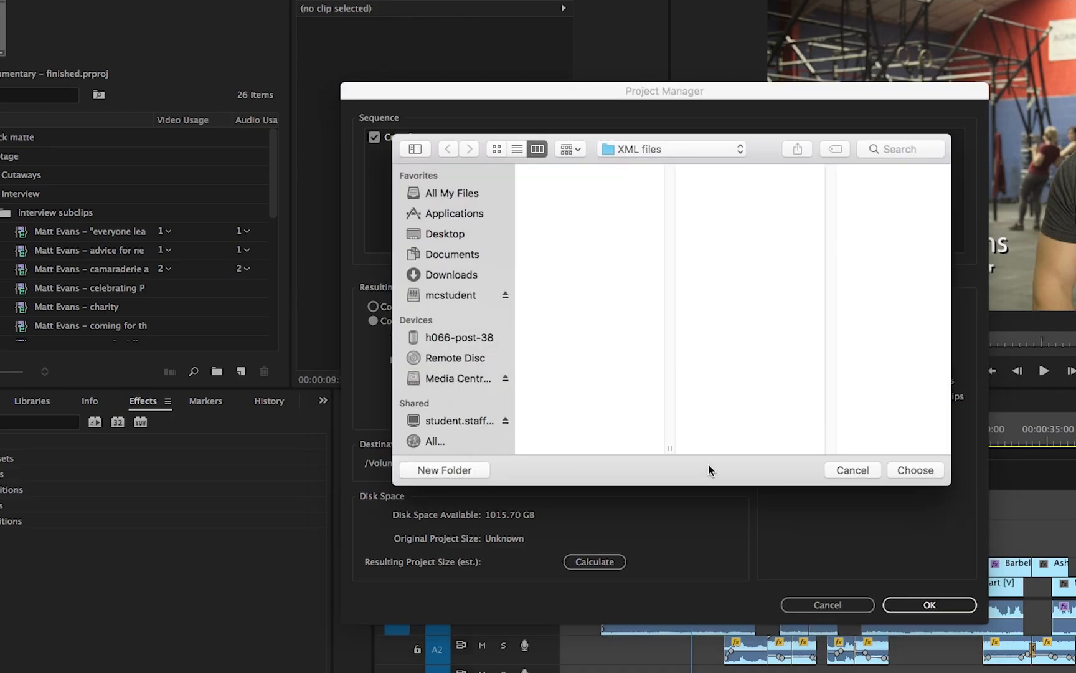
{"action": "left_click", "coordinate": [630, 150]}
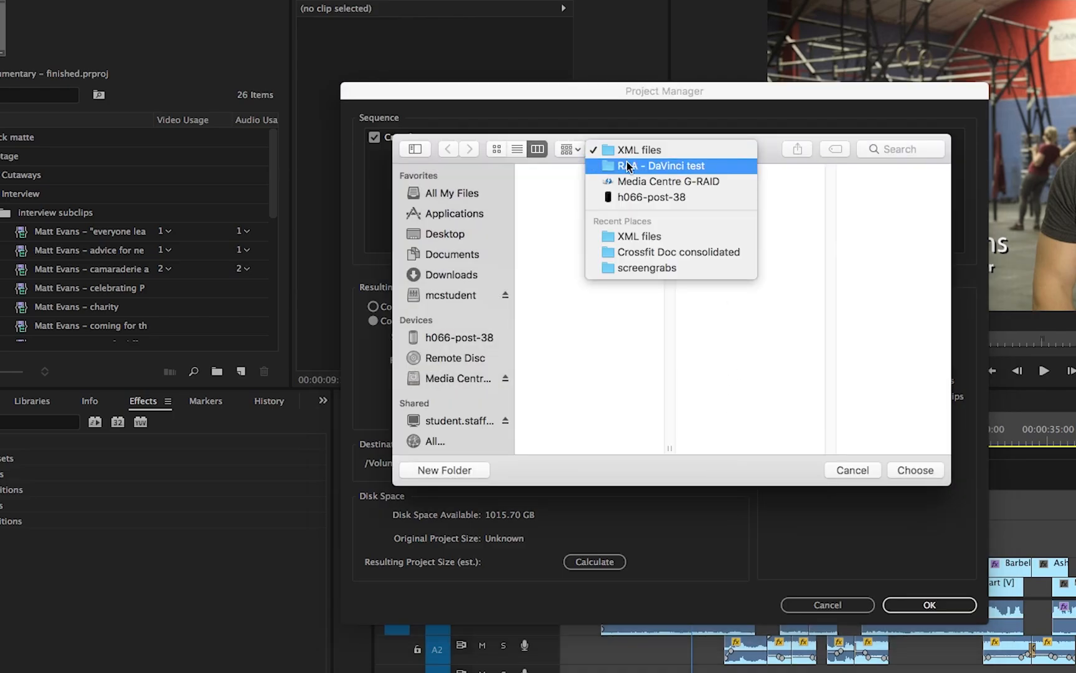
{"action": "left_click", "coordinate": [628, 165]}
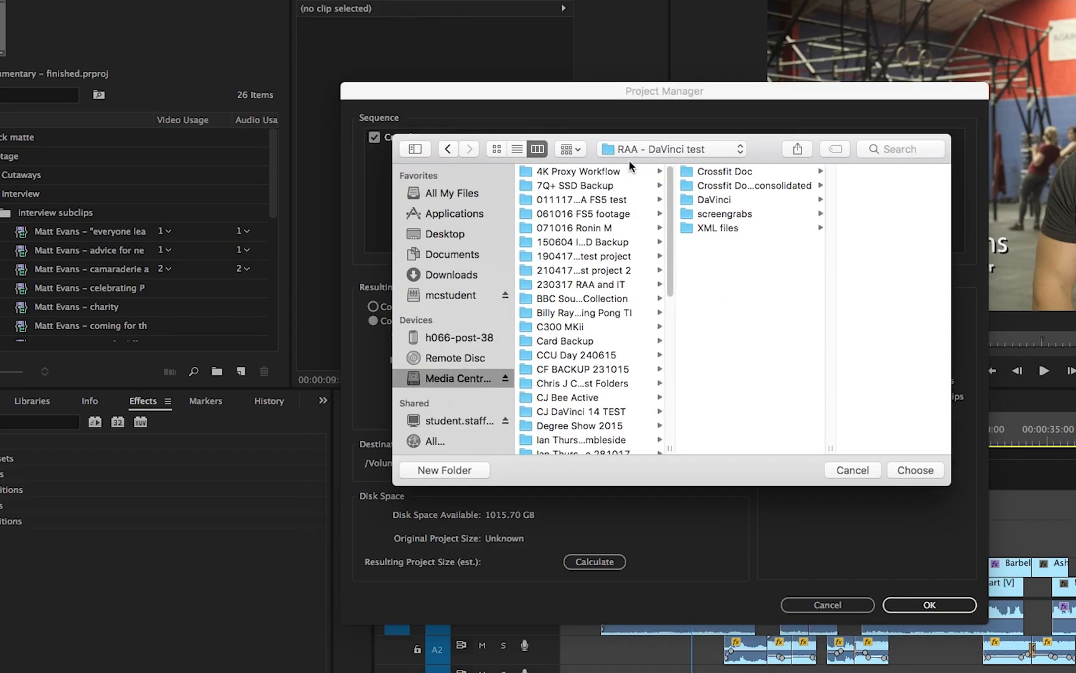
{"action": "left_click", "coordinate": [734, 185]}
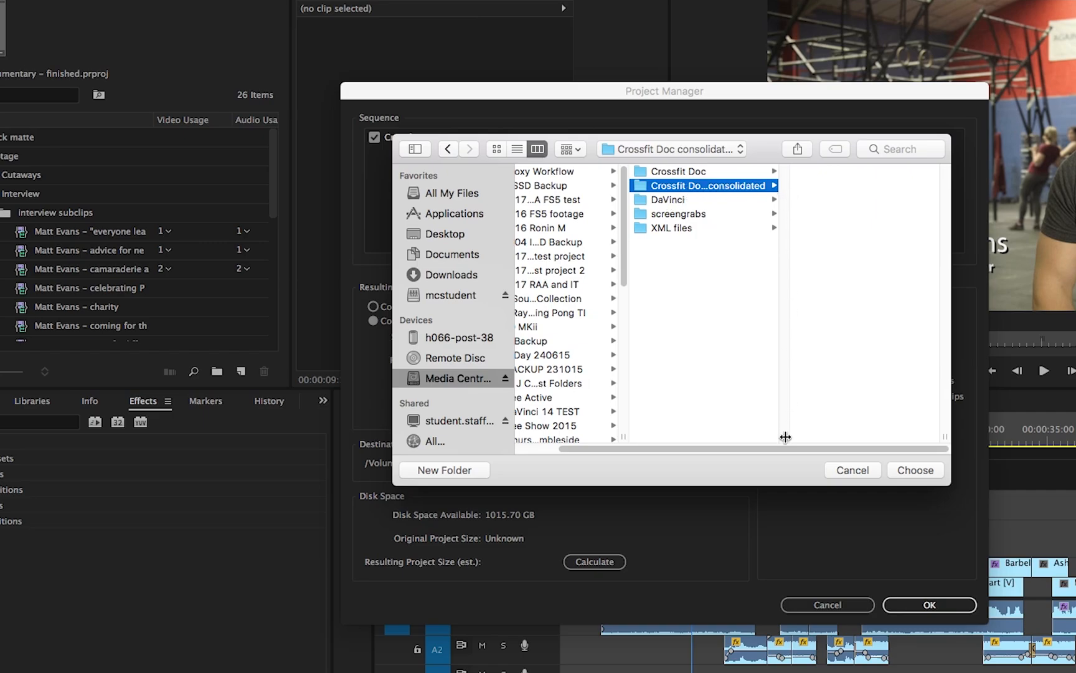
{"action": "left_click", "coordinate": [914, 471]}
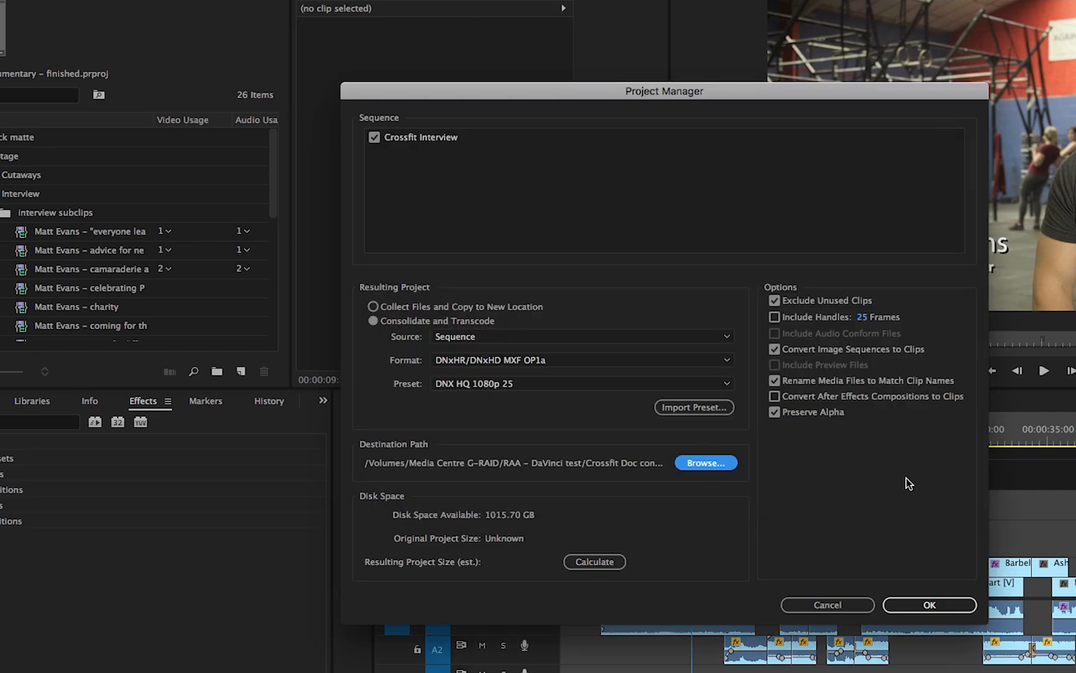
Calculate the resulting project size and run the consolidate-and-transcode.
{"action": "left_click", "coordinate": [590, 556]}
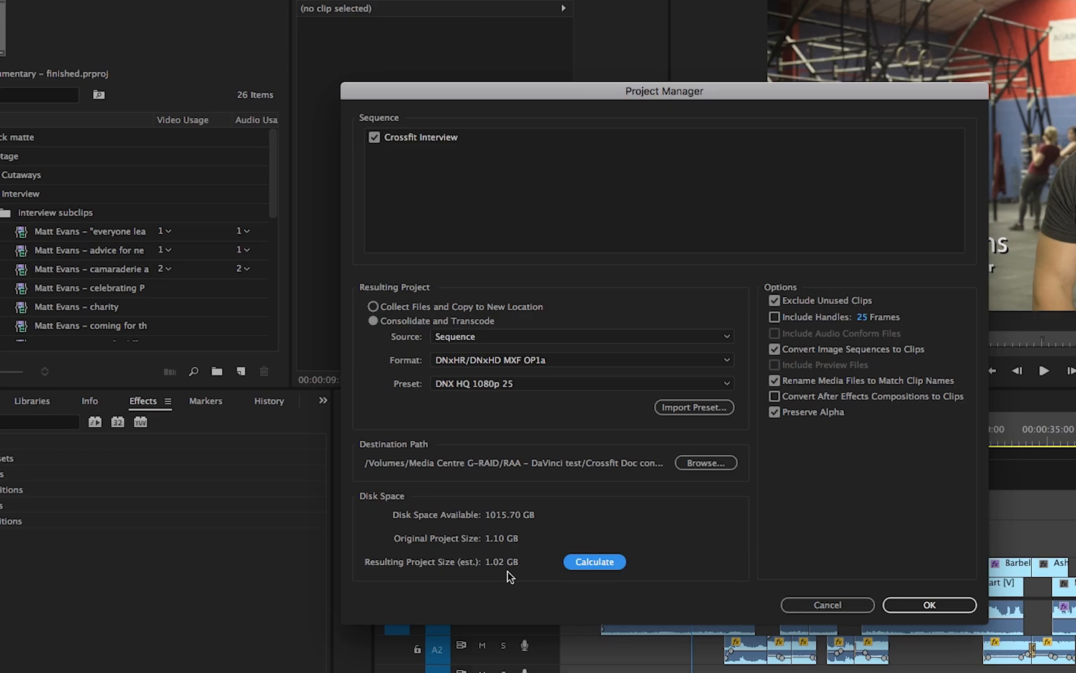
{"action": "left_click", "coordinate": [930, 605]}
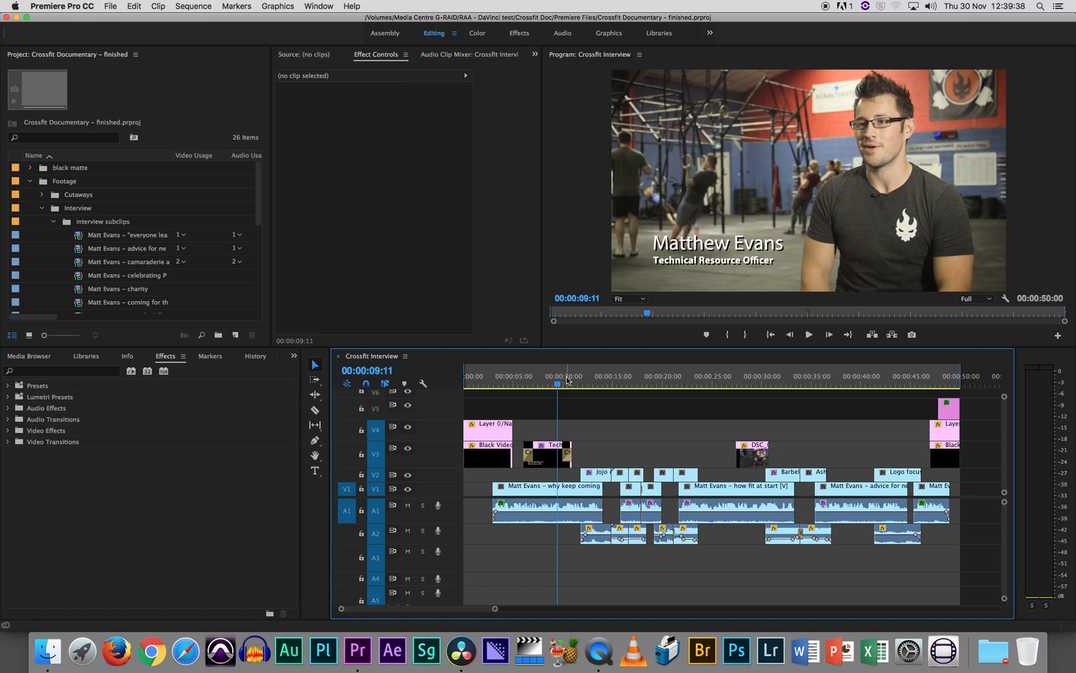
Open the transcoded Crossfit Documentary - finished.prproj from the transcoded project folder inside Crossfit Doc consolidated.
{"action": "left_click", "coordinate": [112, 5]}
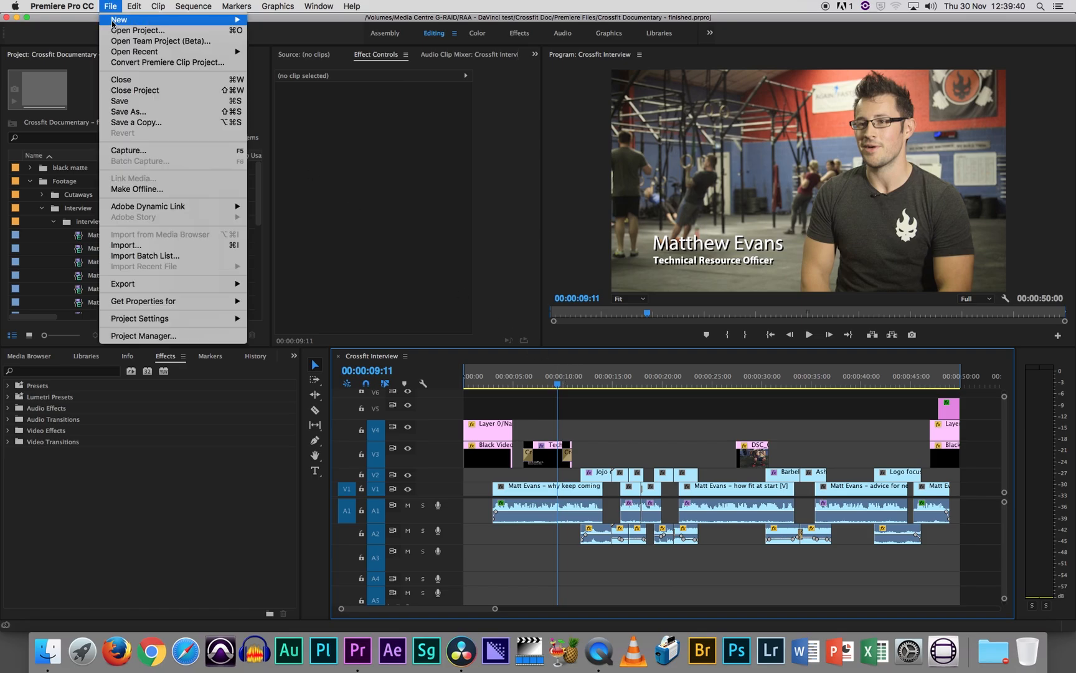
{"action": "left_click", "coordinate": [140, 31]}
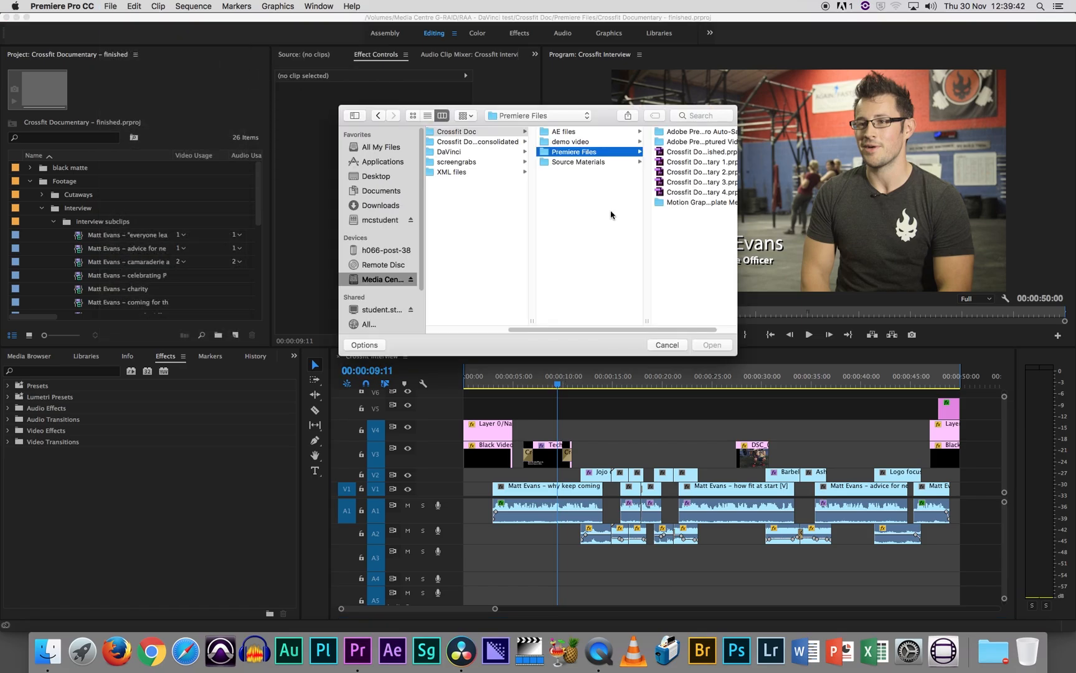
{"action": "left_click", "coordinate": [487, 142]}
{"action": "left_click", "coordinate": [487, 142]}
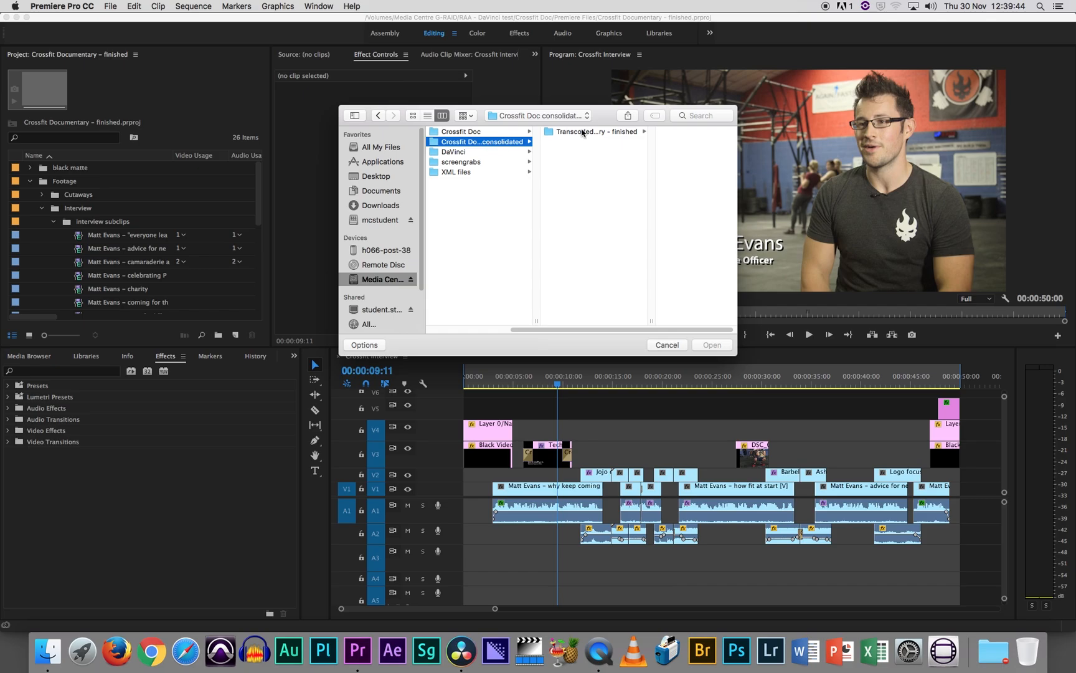
{"action": "left_click", "coordinate": [584, 132]}
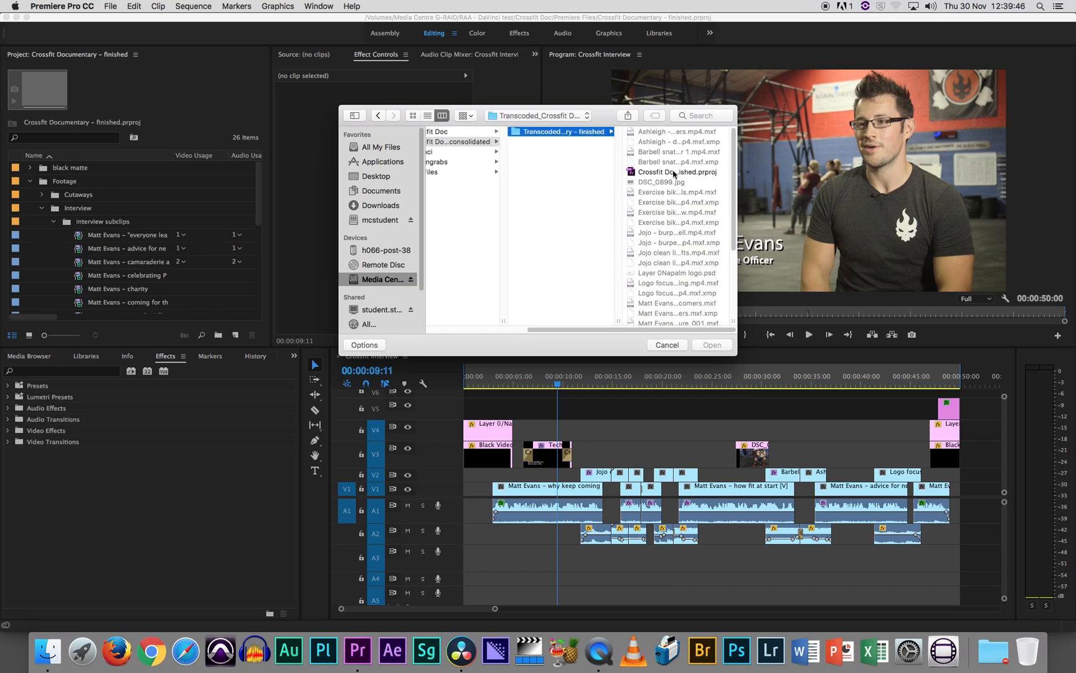
{"action": "left_click", "coordinate": [675, 172]}
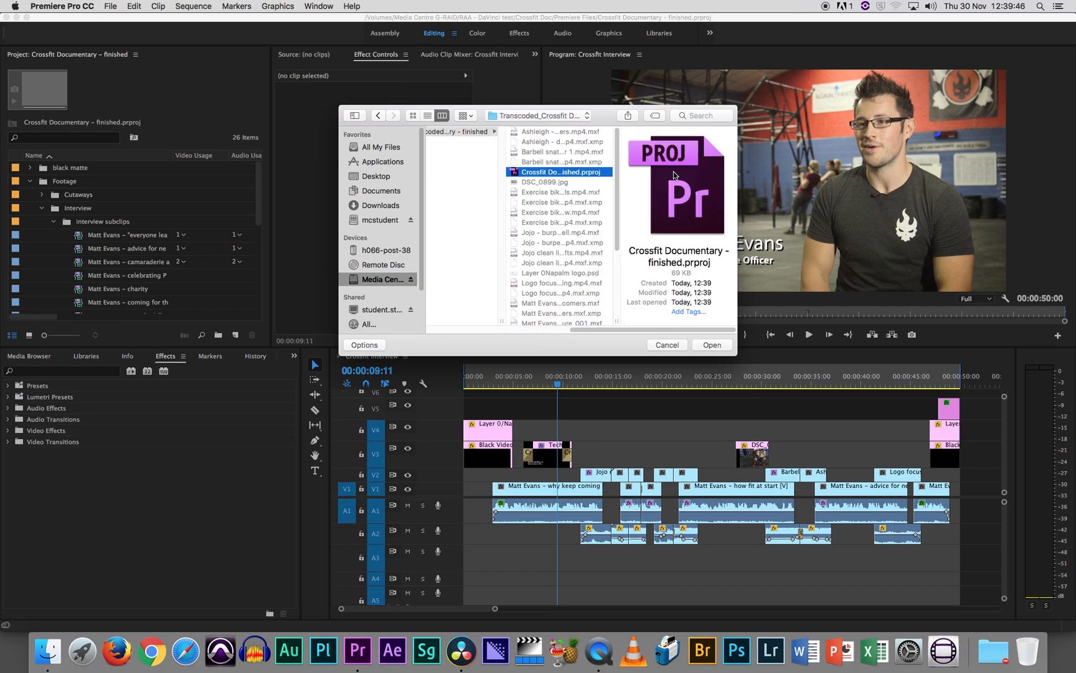
{"action": "left_click", "coordinate": [712, 345]}
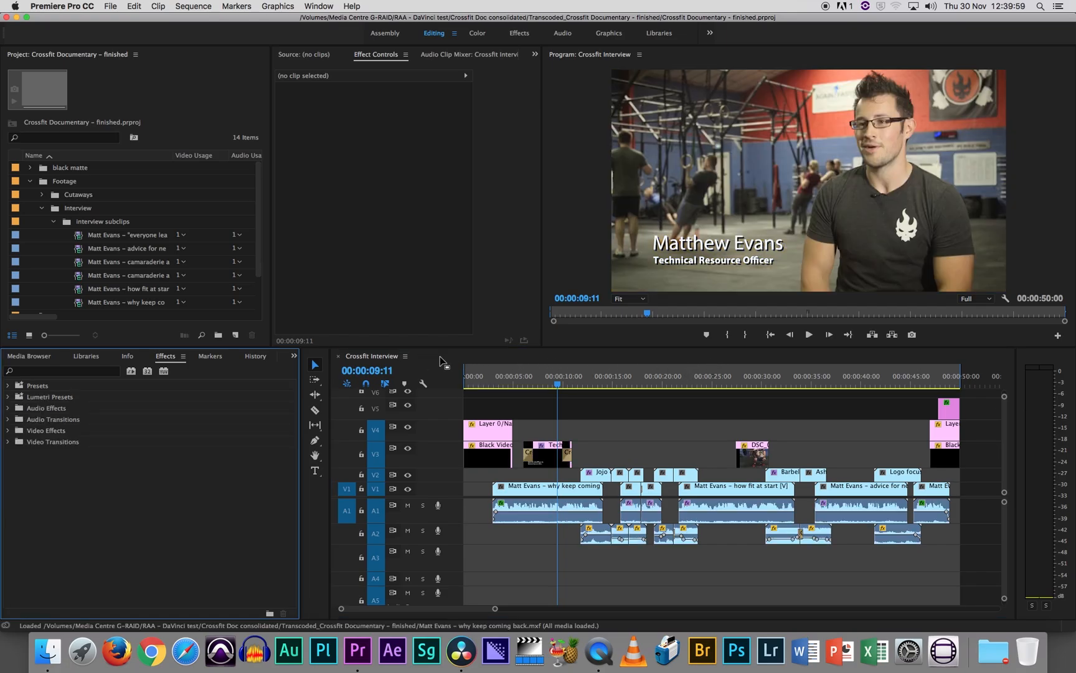
{"action": "left_click", "coordinate": [439, 361]}
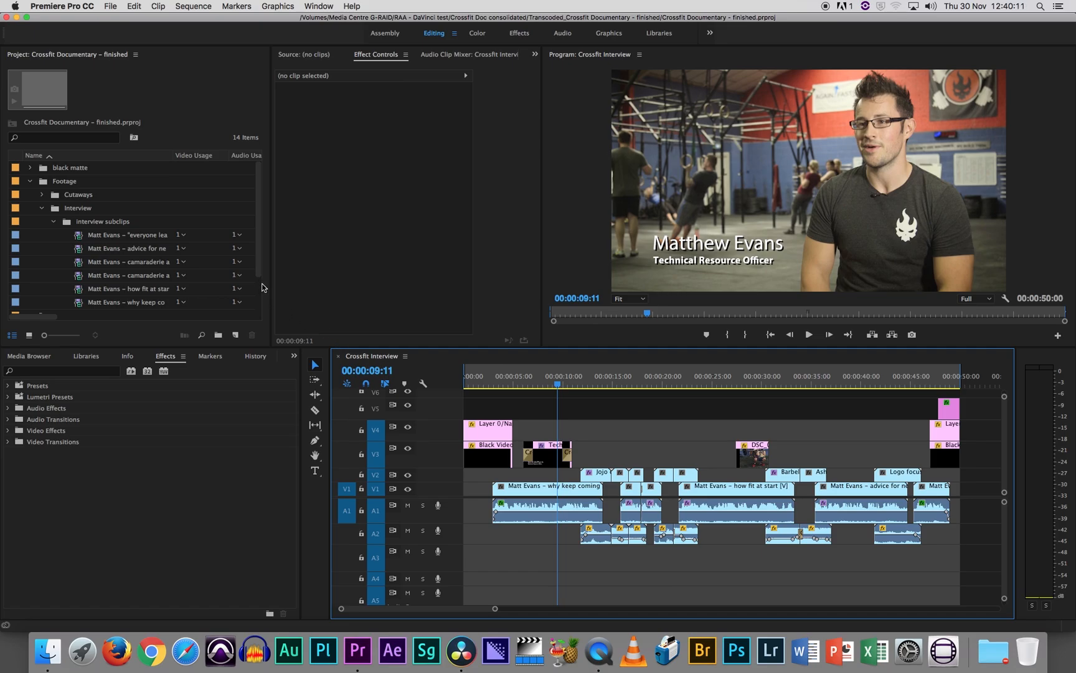
Duplicate the Crossfit Interview sequence in the Sequences bin.
{"action": "left_click_drag", "start_coordinate": [258, 266], "coordinate": [253, 314]}
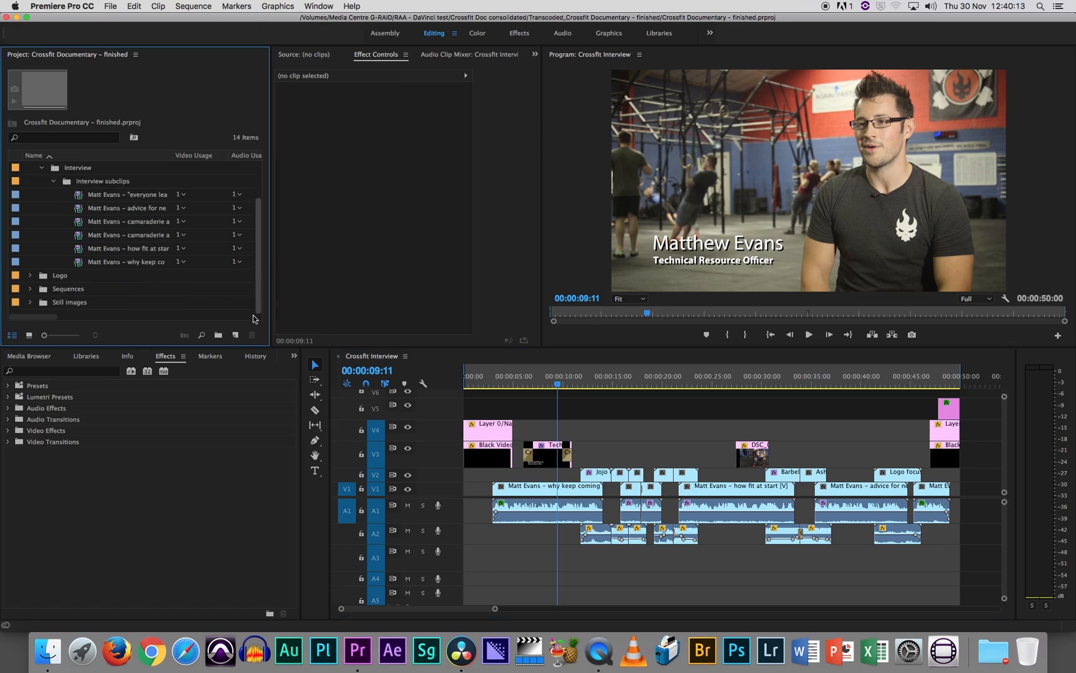
{"action": "left_click", "coordinate": [30, 289]}
{"action": "right_click", "coordinate": [87, 304]}
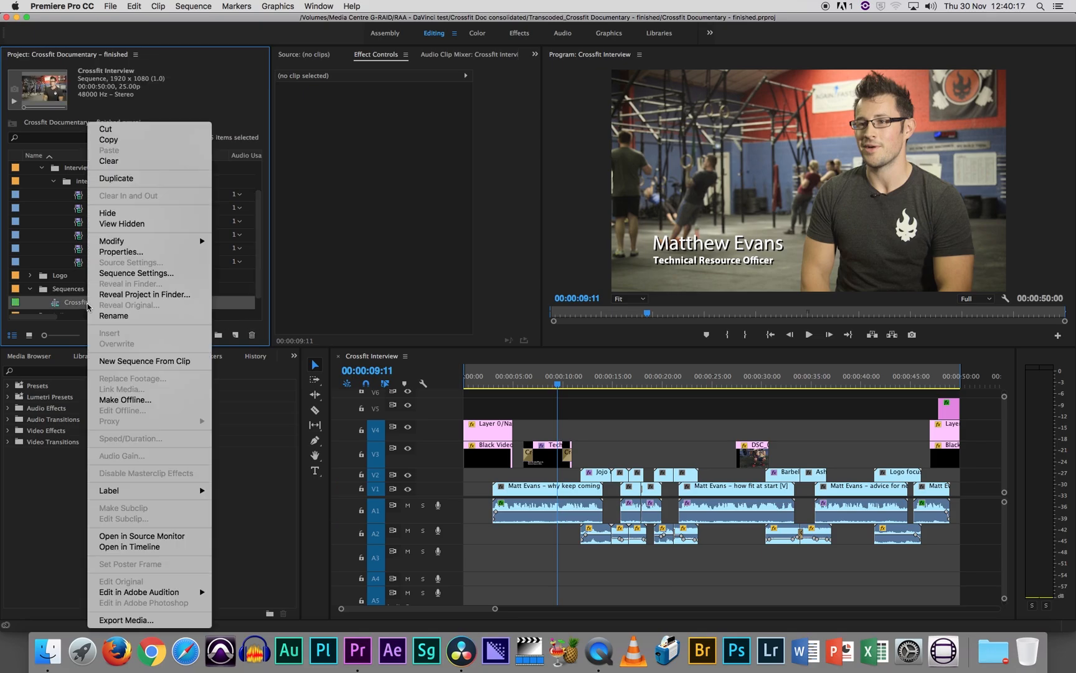
{"action": "left_click", "coordinate": [115, 178]}
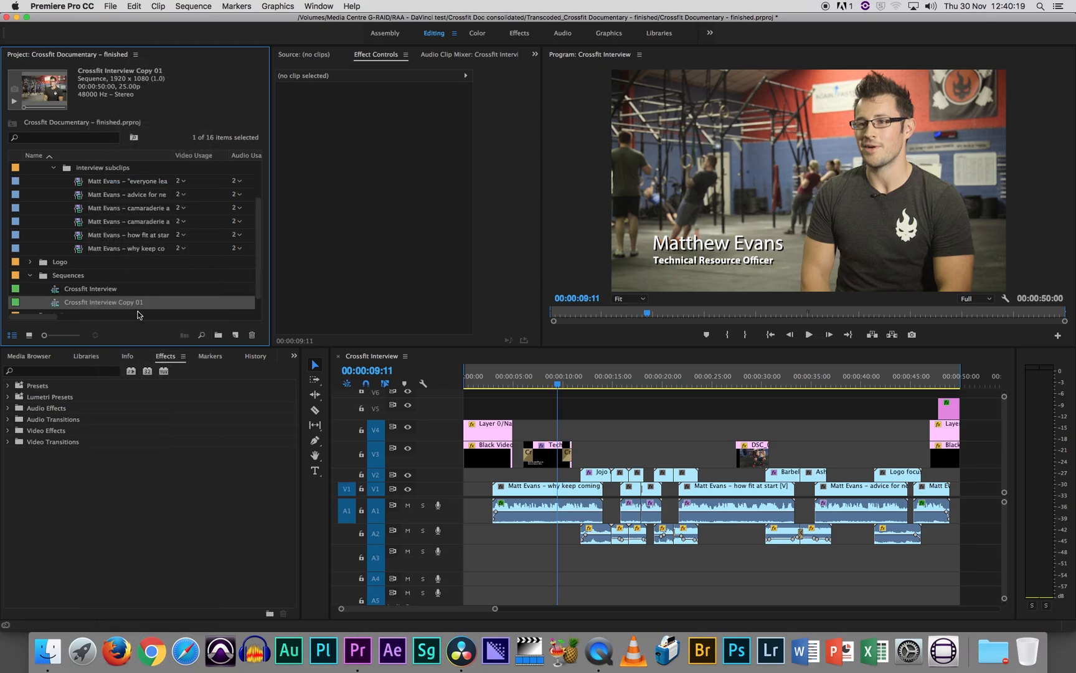
Rename the duplicate sequence Crossfit Interview for xml and open it in the timeline in place of the original.
{"action": "left_click", "coordinate": [128, 305]}
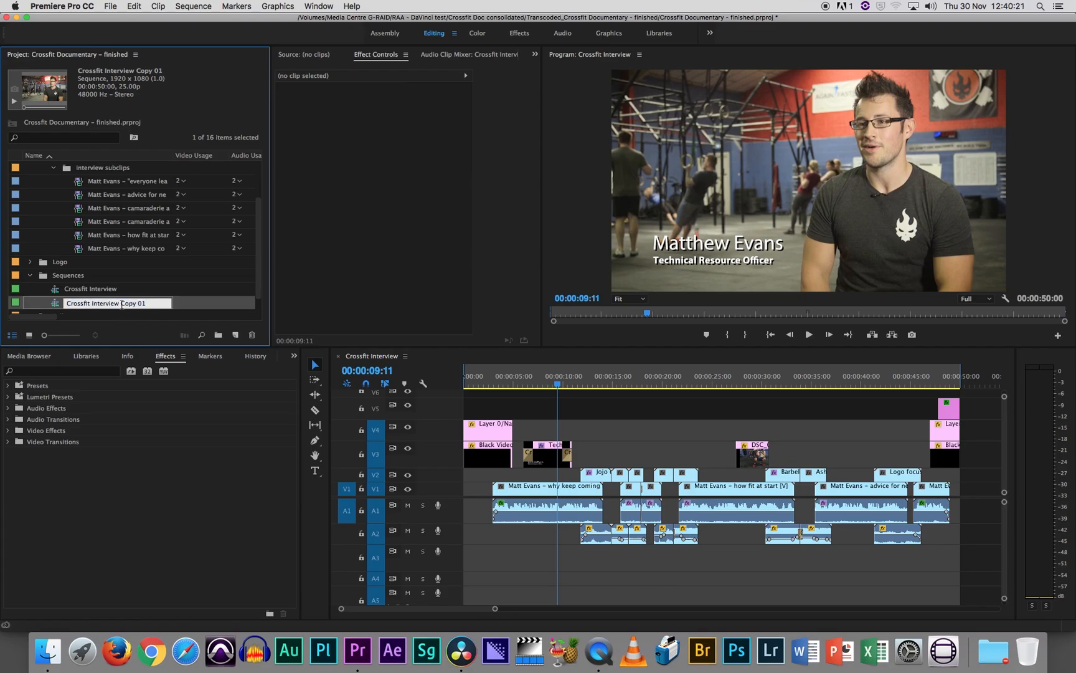
{"action": "left_click_drag", "start_coordinate": [120, 304], "coordinate": [169, 305]}
{"action": "type", "text": "r xml"}
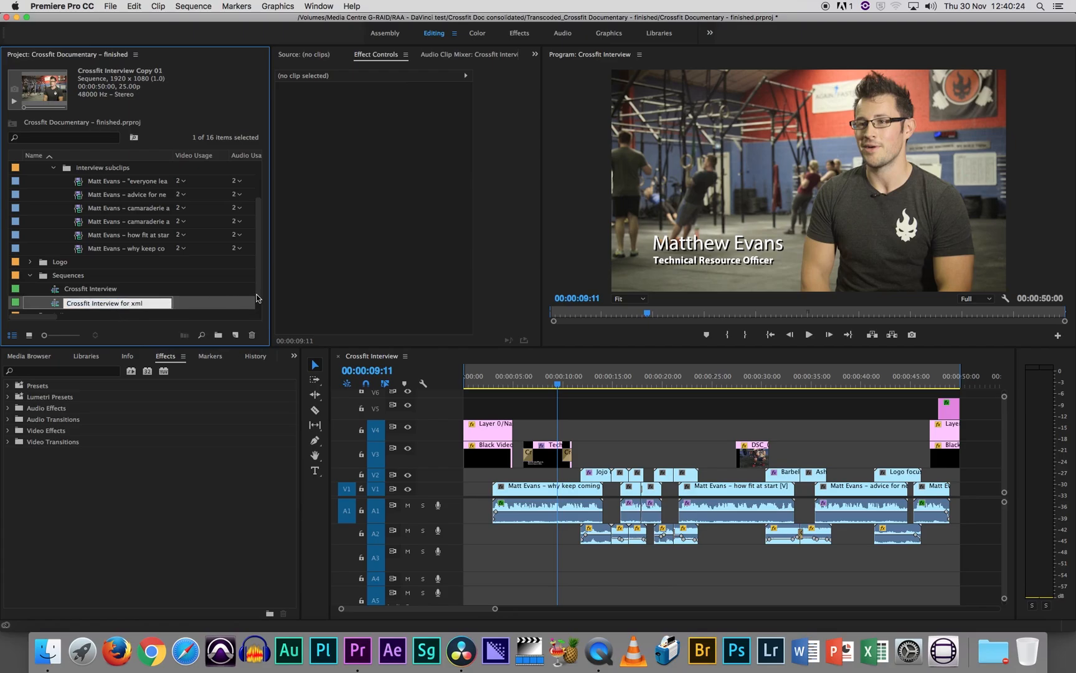
{"action": "key", "text": "Return"}
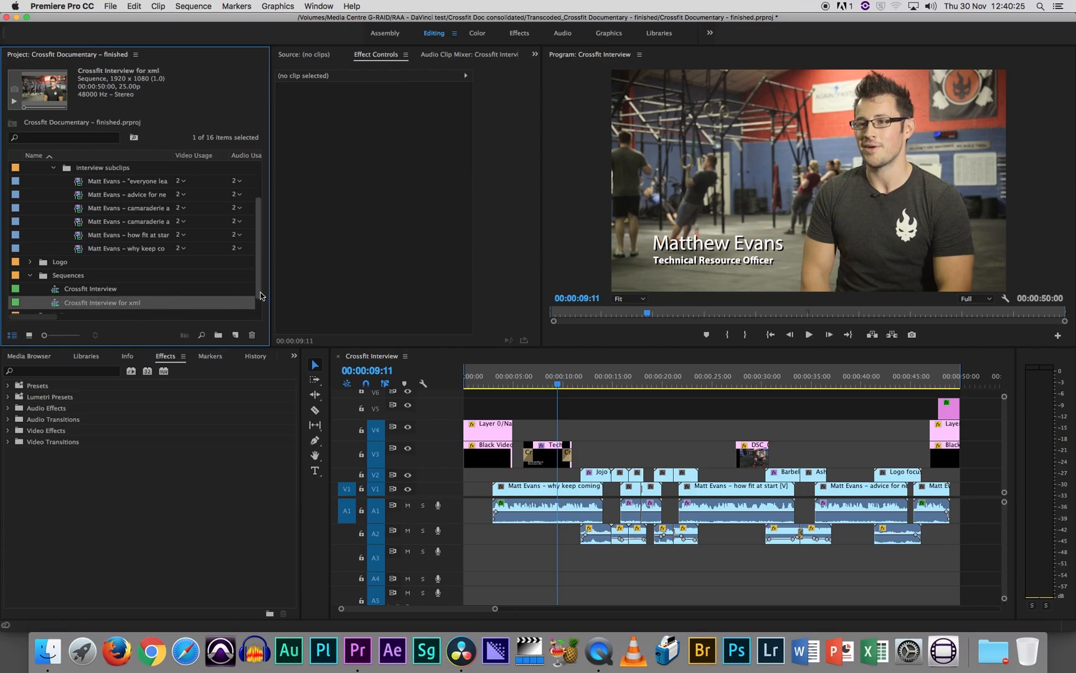
{"action": "double_click", "coordinate": [54, 303]}
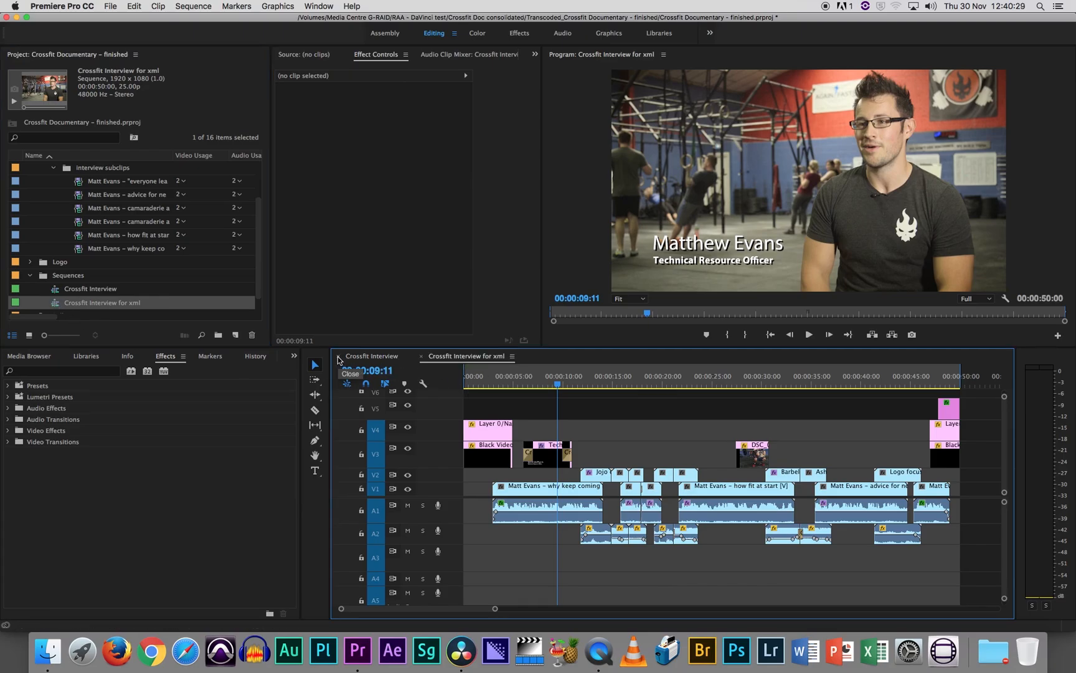
{"action": "left_click", "coordinate": [338, 357]}
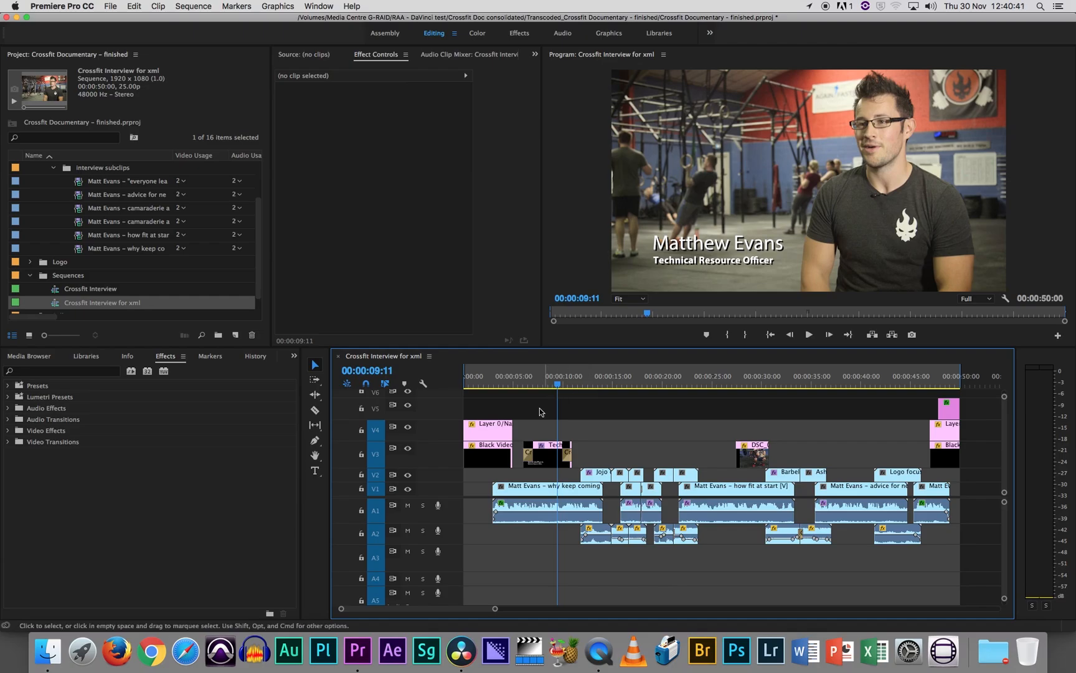
Delete the logo, black video and title clips at the start and the graphic clips at the end of tracks V3 to V5.
{"action": "left_click", "coordinate": [478, 411]}
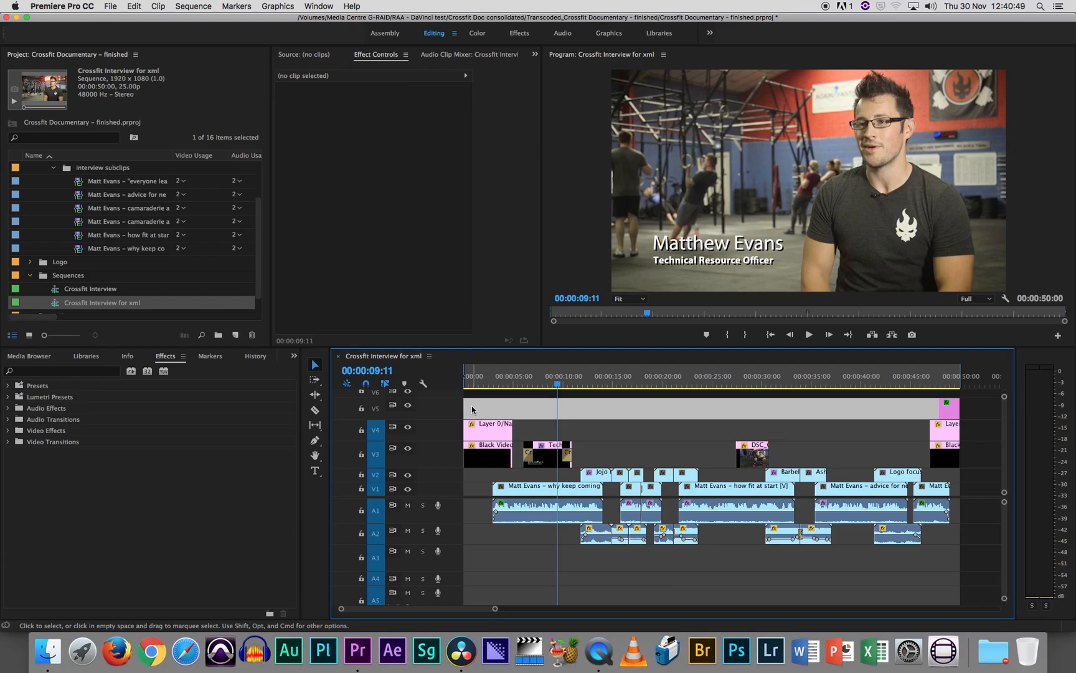
{"action": "left_click_drag", "start_coordinate": [471, 405], "coordinate": [569, 459]}
{"action": "key", "text": "Delete"}
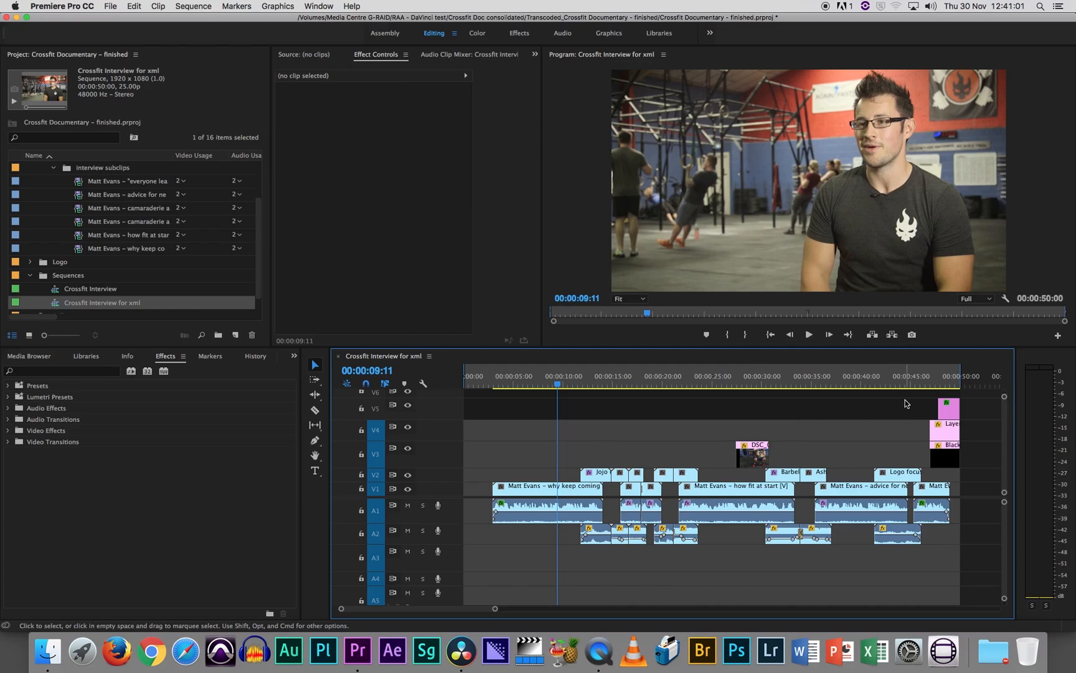
{"action": "left_click_drag", "start_coordinate": [906, 400], "coordinate": [975, 460]}
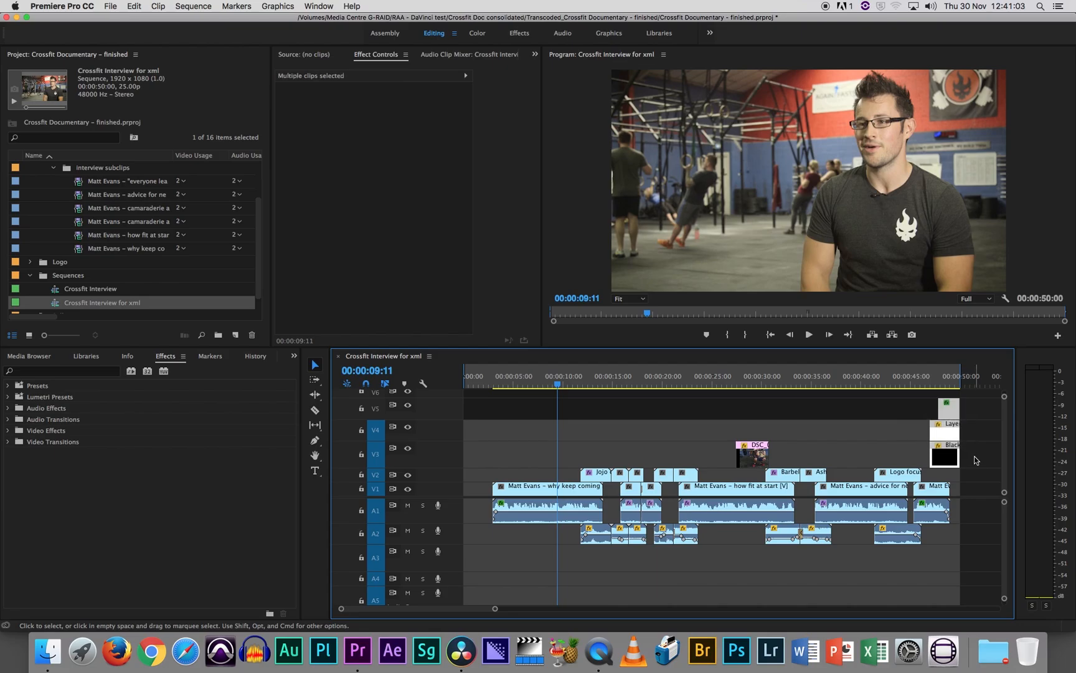
{"action": "key", "text": "Delete"}
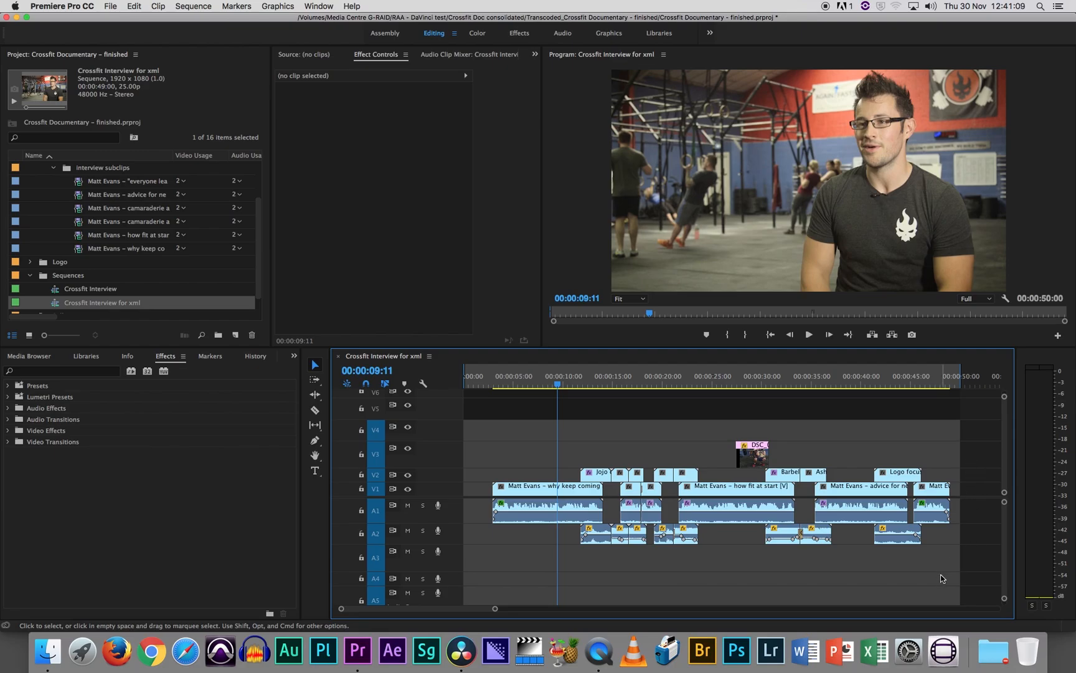
Unlink the video and audio of the interview and cutaway clips, and delete all audio clips from A1 and A2.
{"action": "left_click_drag", "start_coordinate": [942, 578], "coordinate": [523, 471]}
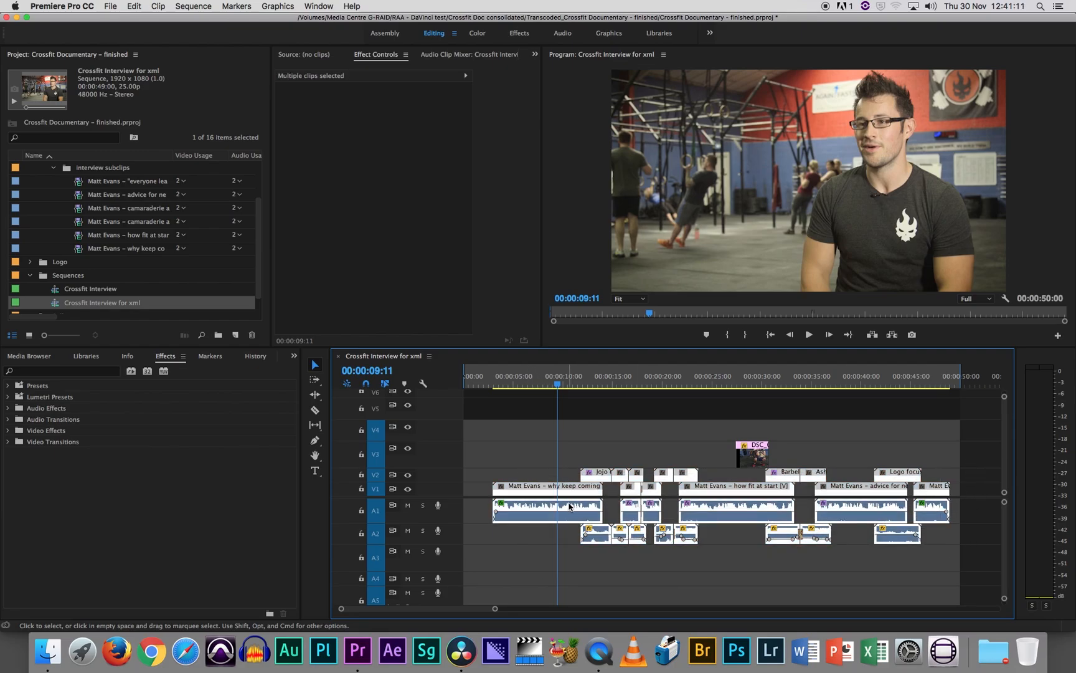
{"action": "right_click", "coordinate": [573, 512]}
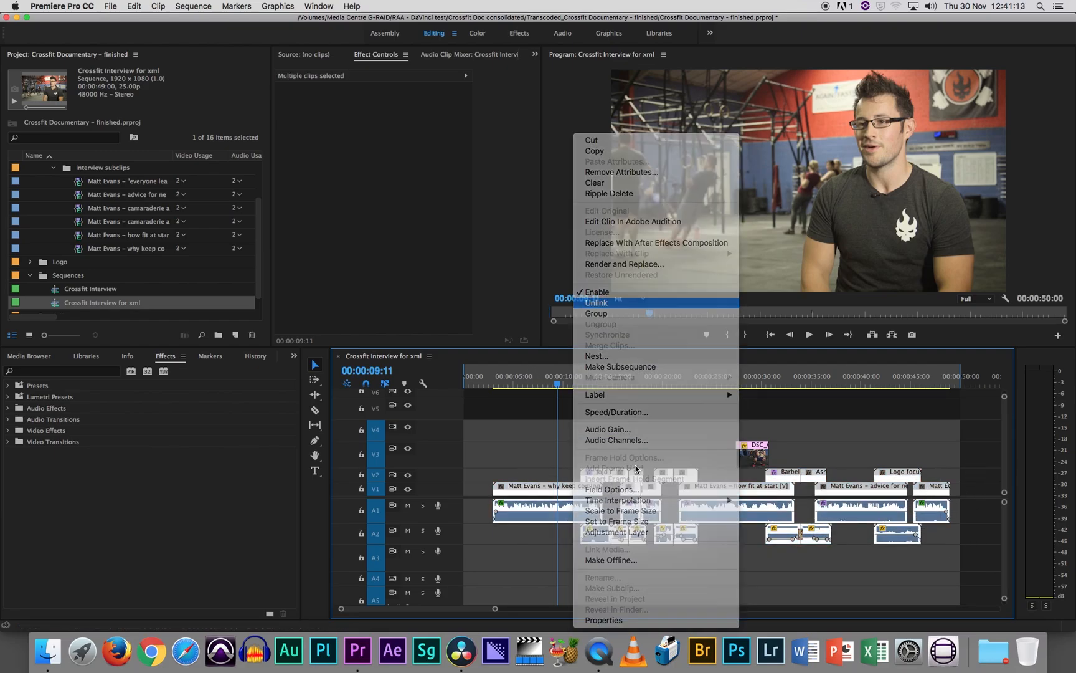
{"action": "key", "text": "Return"}
{"action": "left_click_drag", "start_coordinate": [938, 588], "coordinate": [534, 505]}
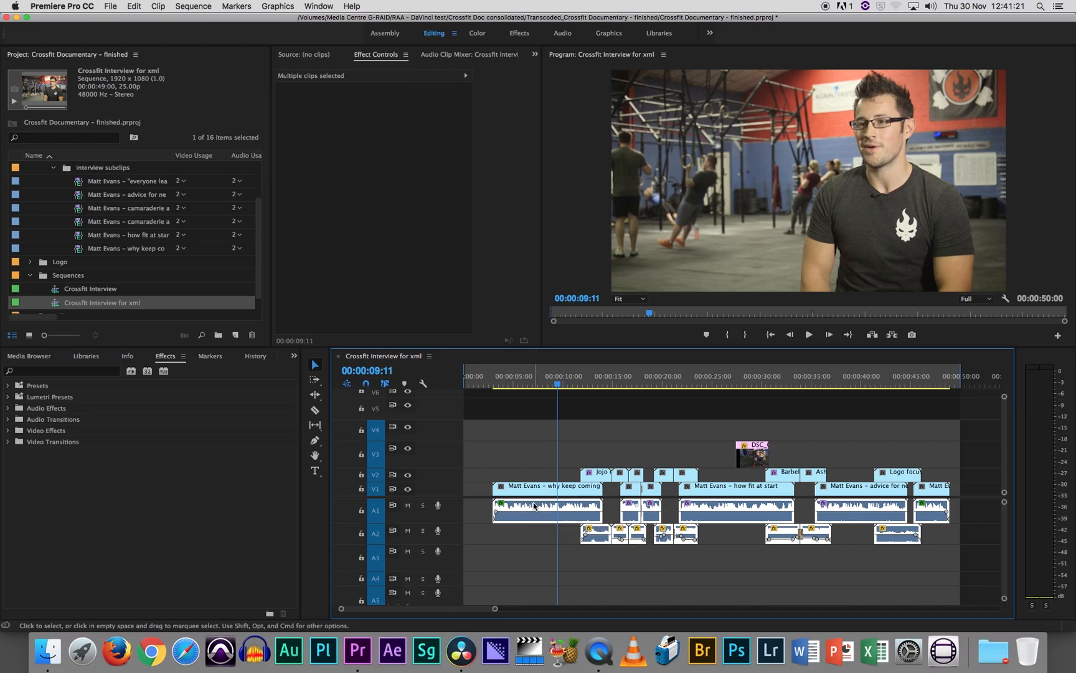
{"action": "key", "text": "Delete"}
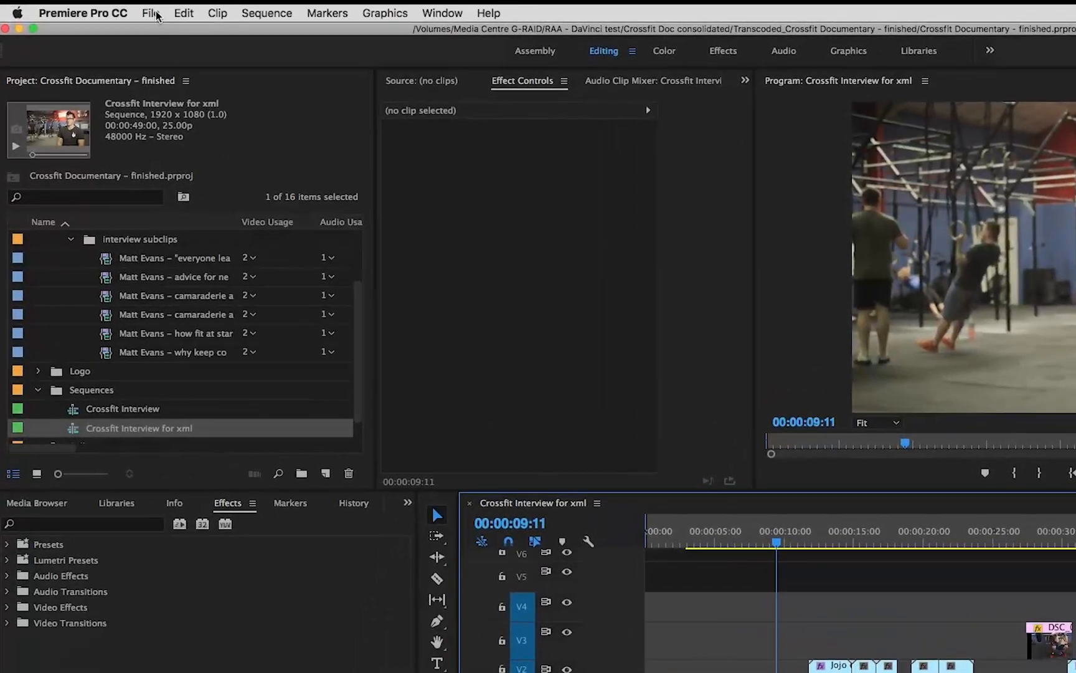
Export the Crossfit Interview for xml sequence as a Final Cut Pro XML file into the XML files folder.
{"action": "left_click", "coordinate": [157, 16]}
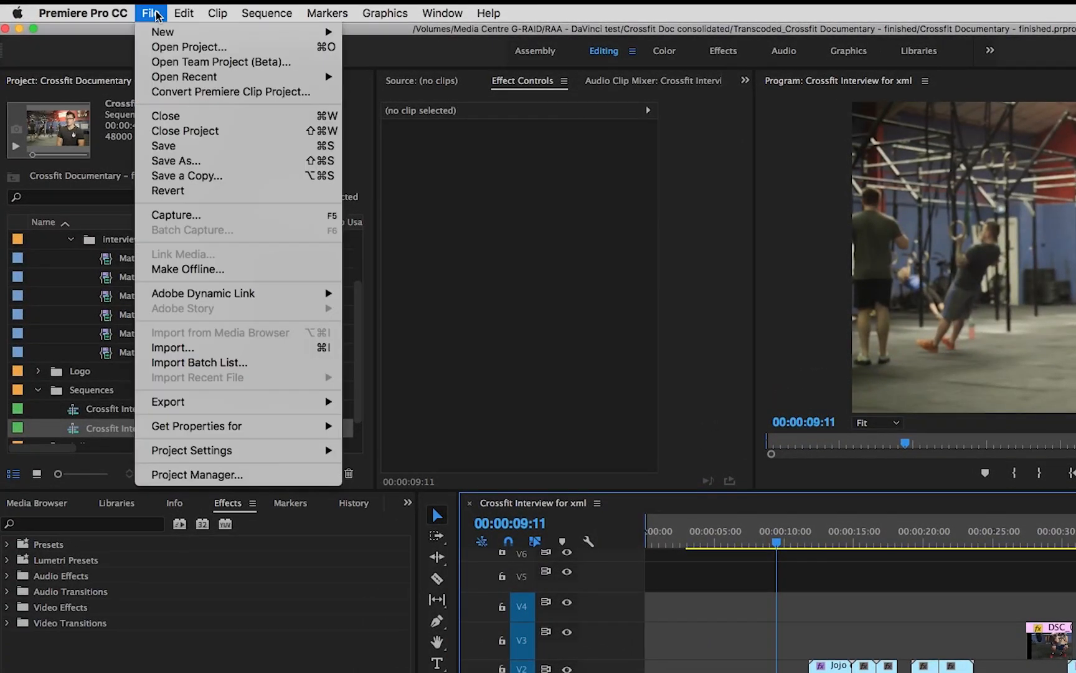
{"action": "mouse_move", "coordinate": [199, 294]}
{"action": "mouse_move", "coordinate": [204, 402]}
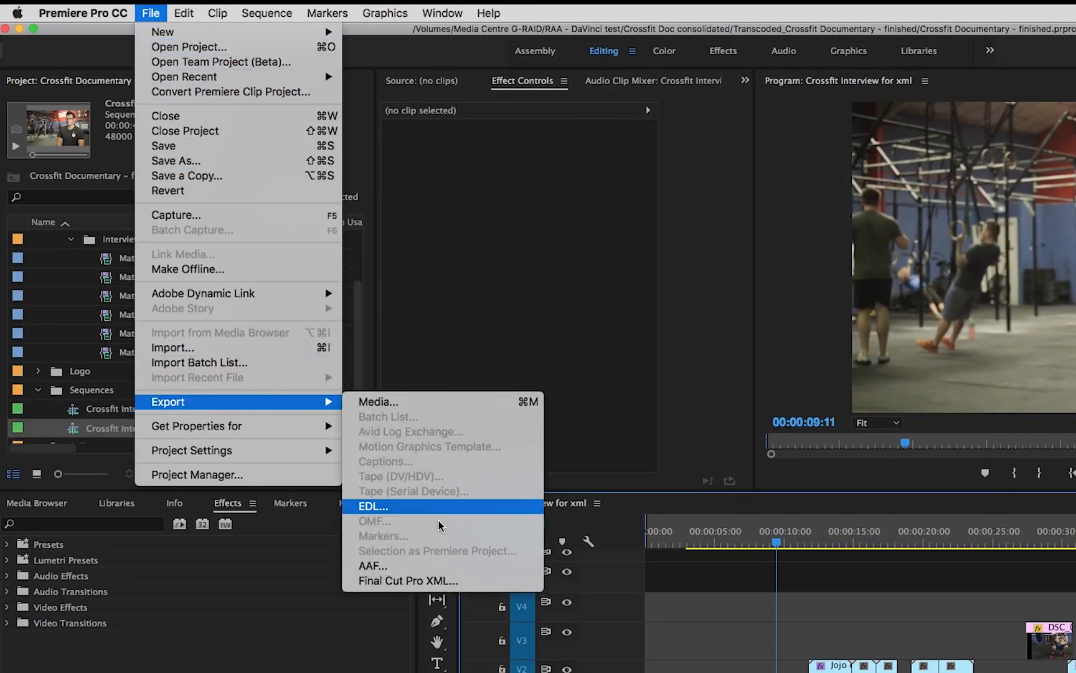
{"action": "left_click", "coordinate": [444, 580]}
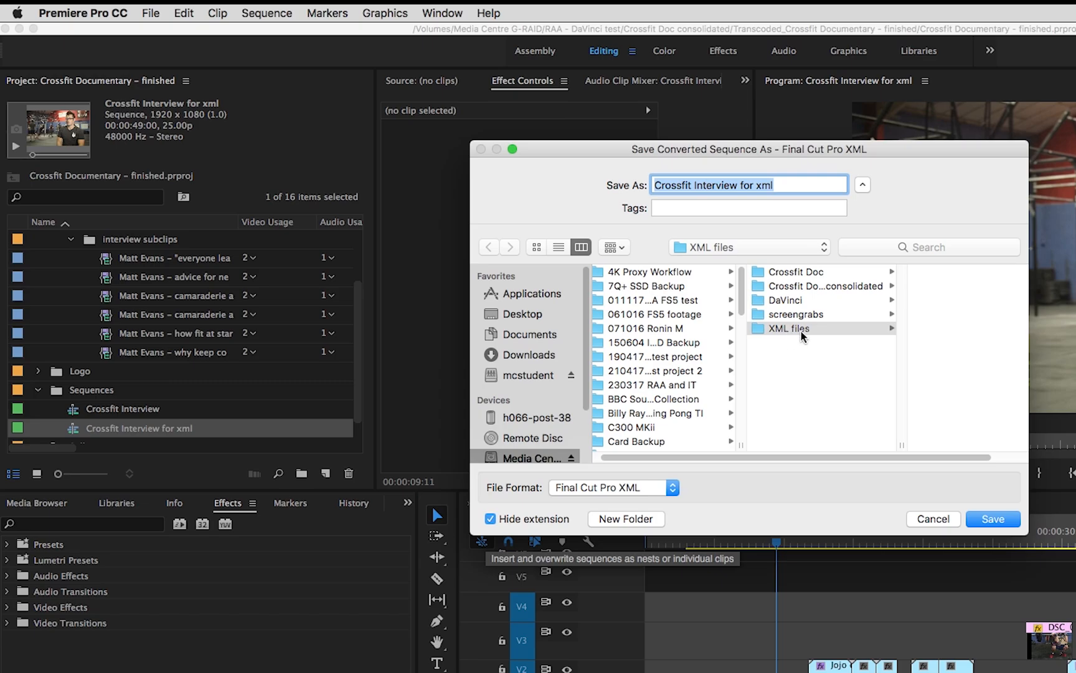
{"action": "left_click", "coordinate": [803, 329]}
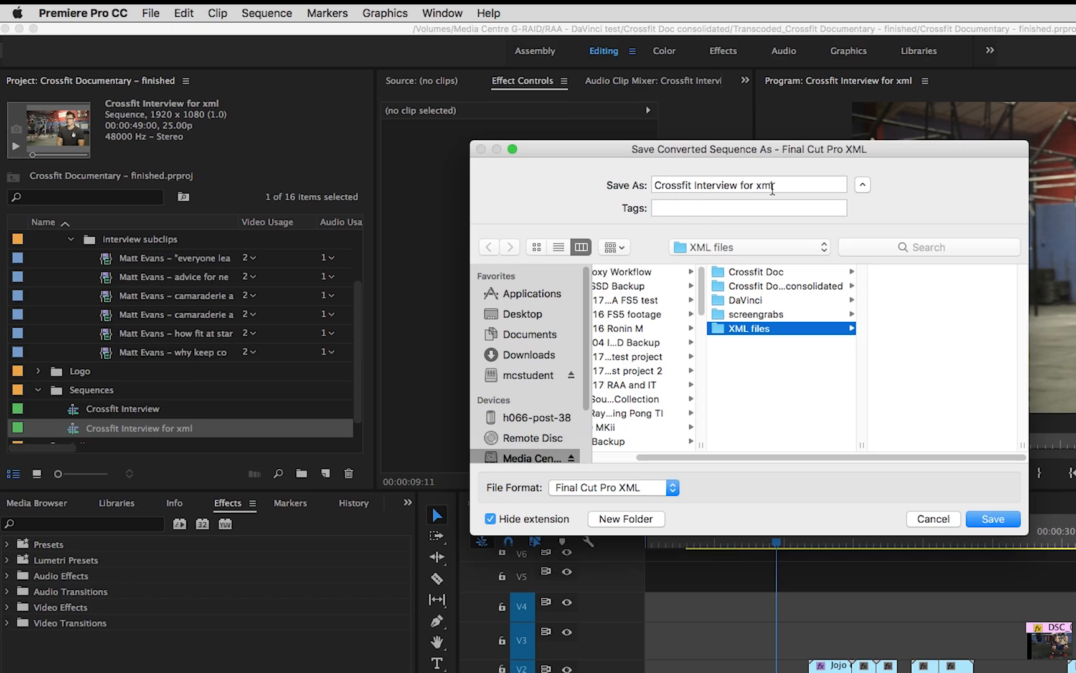
{"action": "left_click", "coordinate": [1018, 519]}
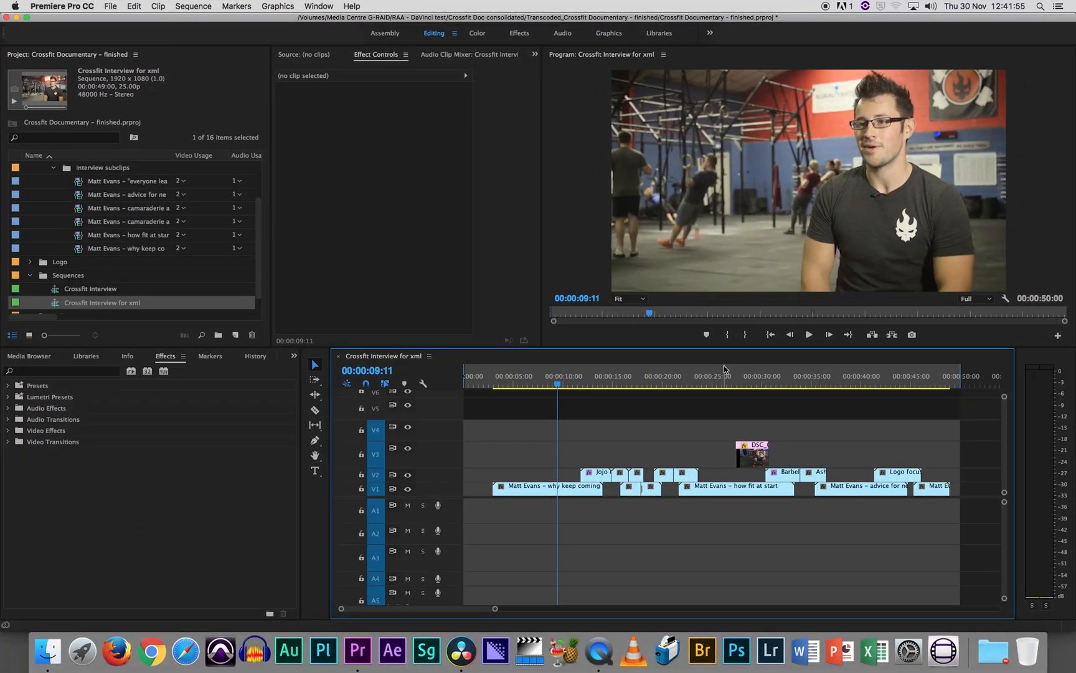
Switch to DaVinci Resolve and import Crossfit Interview for xml.xml from the XML files folder with the default load settings.
{"action": "key", "text": "super+Tab"}
{"action": "key", "text": "super+Tab"}
{"action": "key", "text": "super+Tab"}
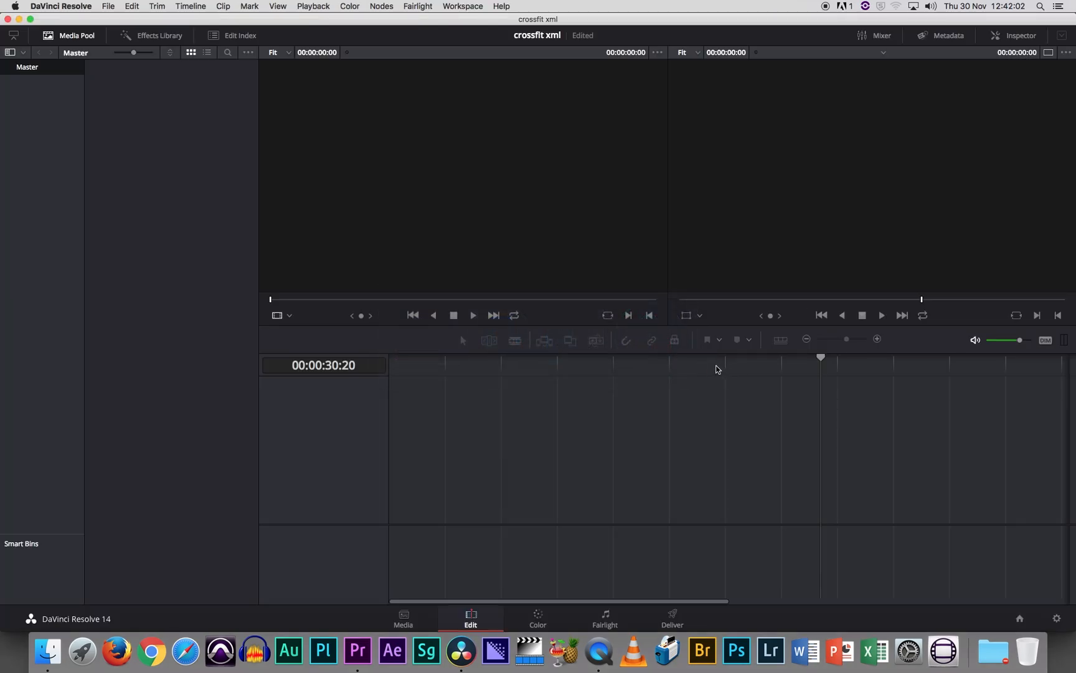
{"action": "left_click", "coordinate": [64, 8]}
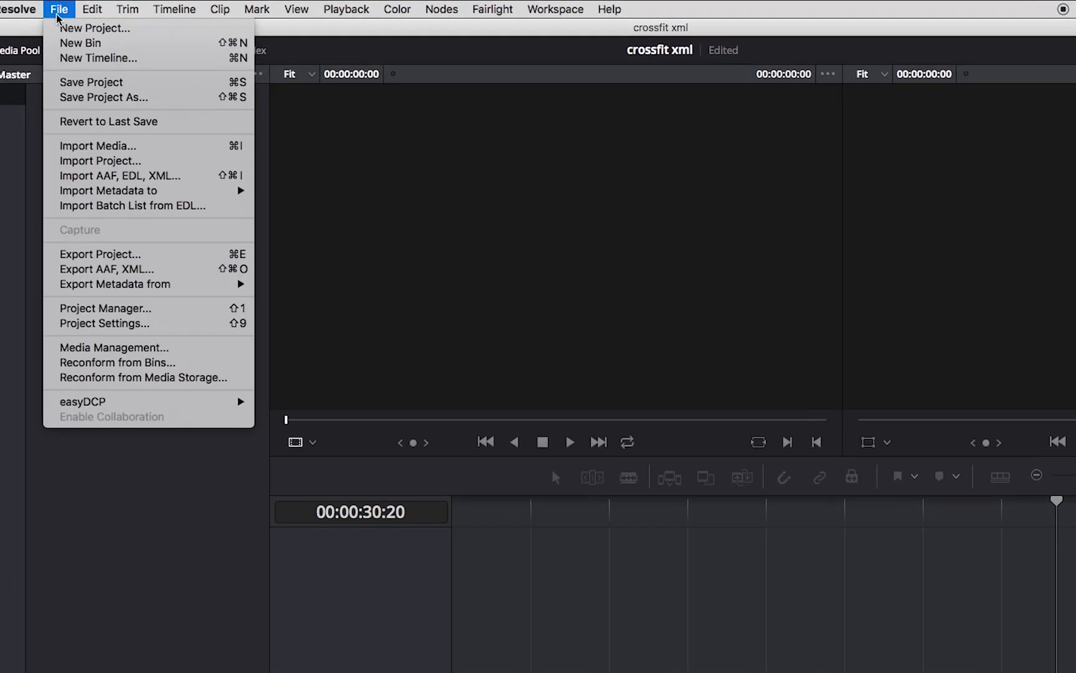
{"action": "left_click", "coordinate": [76, 175]}
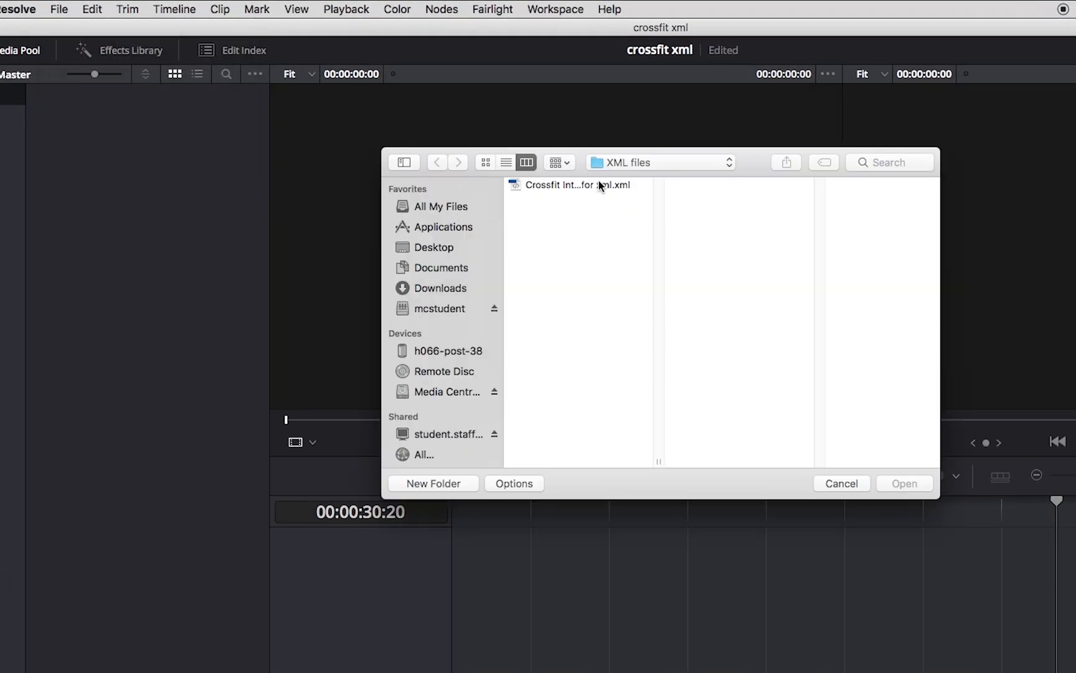
{"action": "left_click", "coordinate": [599, 185]}
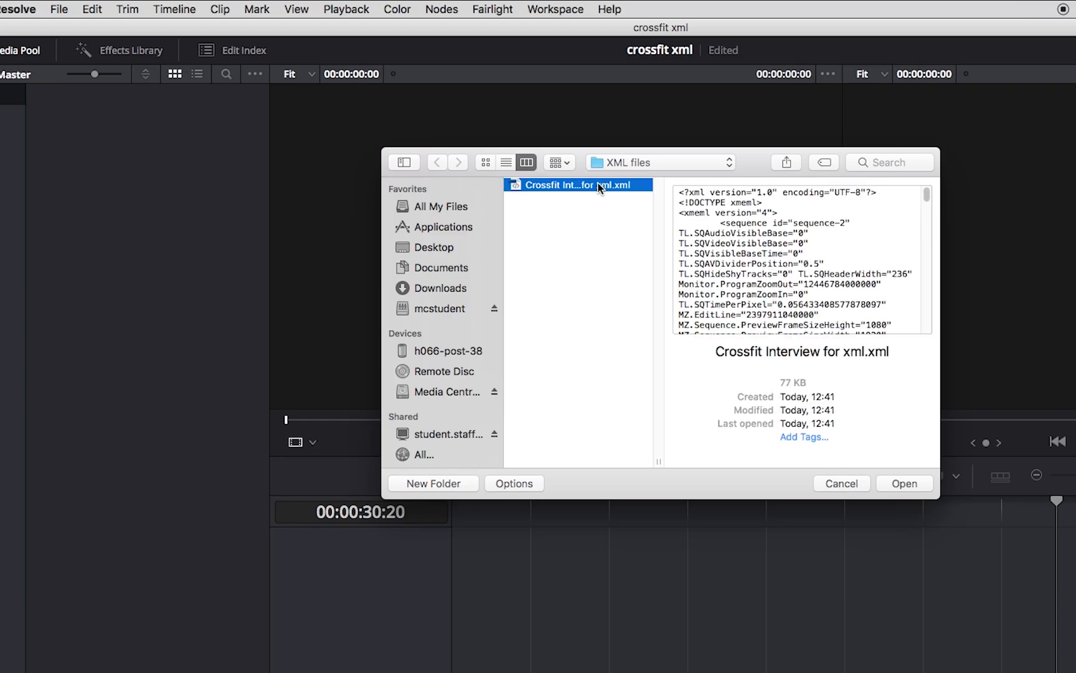
{"action": "left_click", "coordinate": [903, 483]}
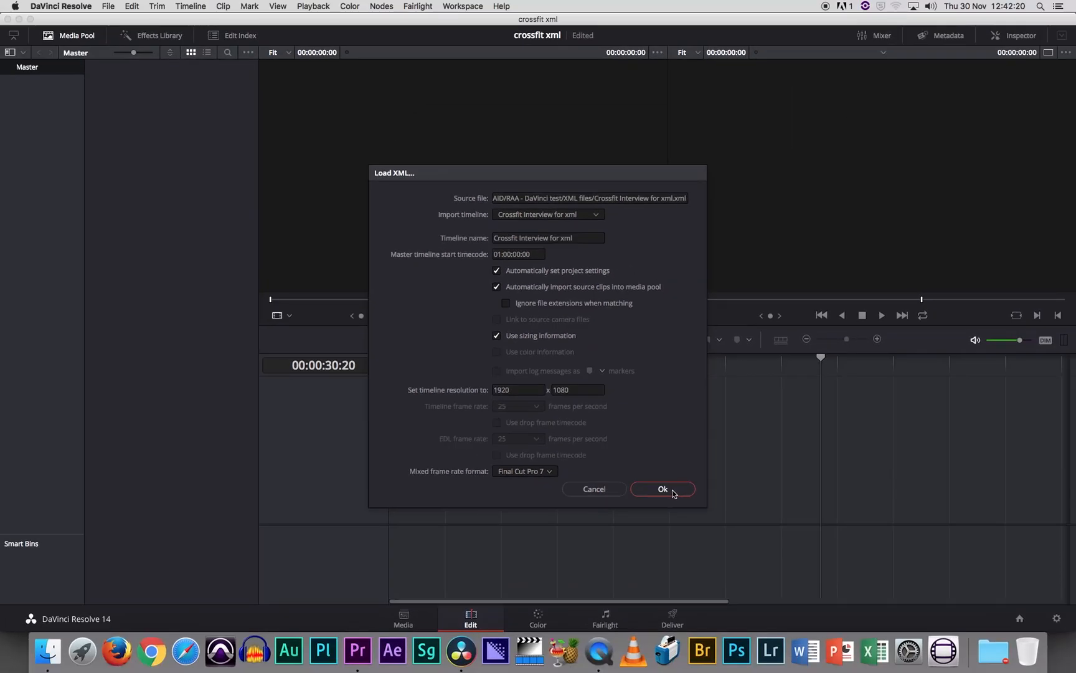
{"action": "left_click", "coordinate": [672, 493]}
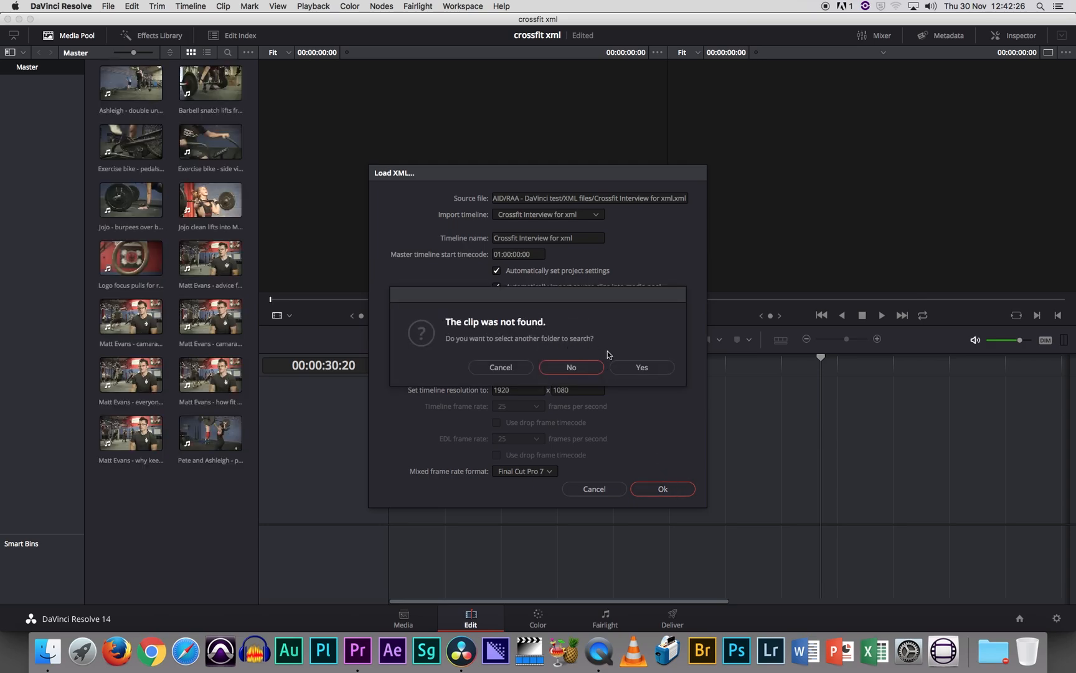
Choose Crossfit Doc consolidated, inside RAA - DaVinci test on Media Centre G-RAID, as the folder to search for the missing source clips.
{"action": "left_click", "coordinate": [647, 368]}
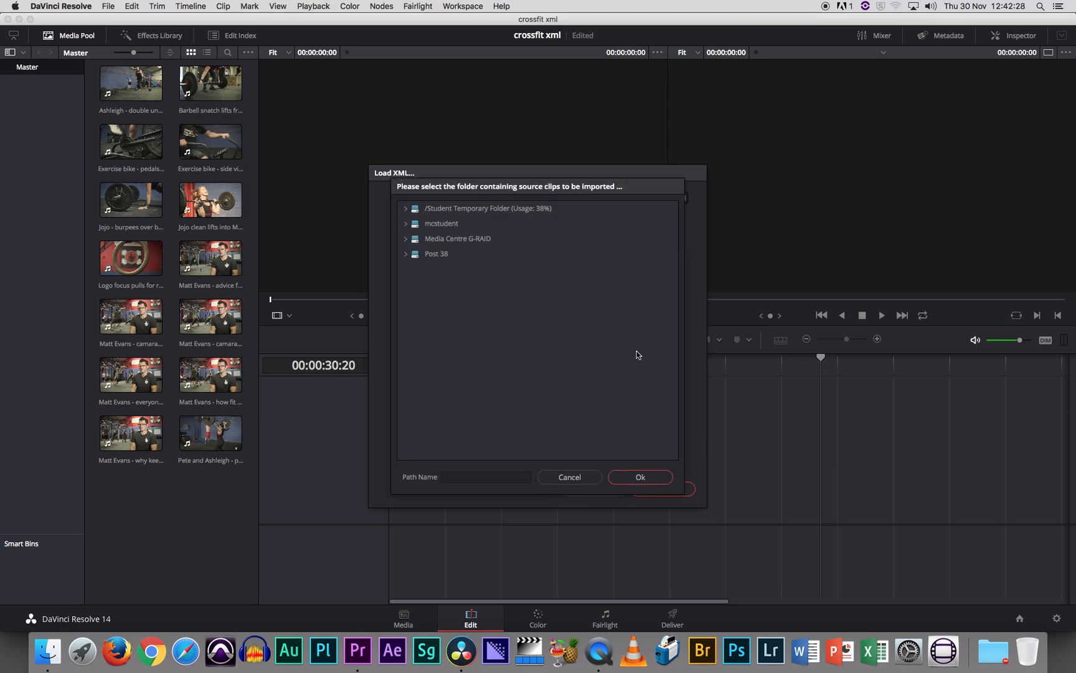
{"action": "left_click", "coordinate": [406, 240]}
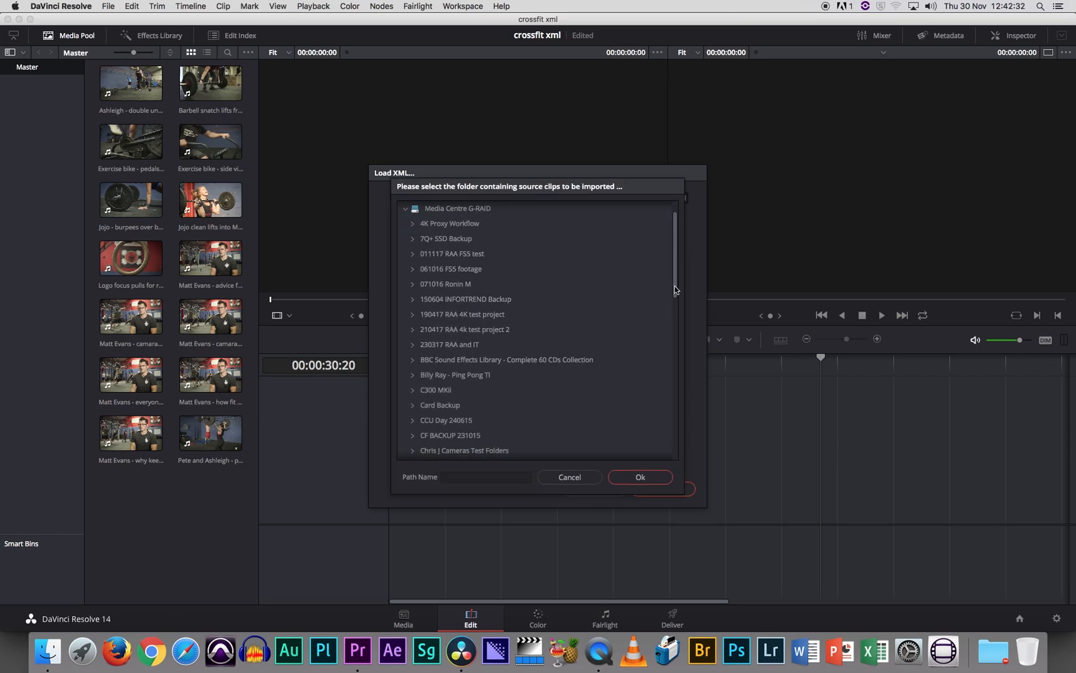
{"action": "left_click_drag", "start_coordinate": [674, 286], "coordinate": [674, 444]}
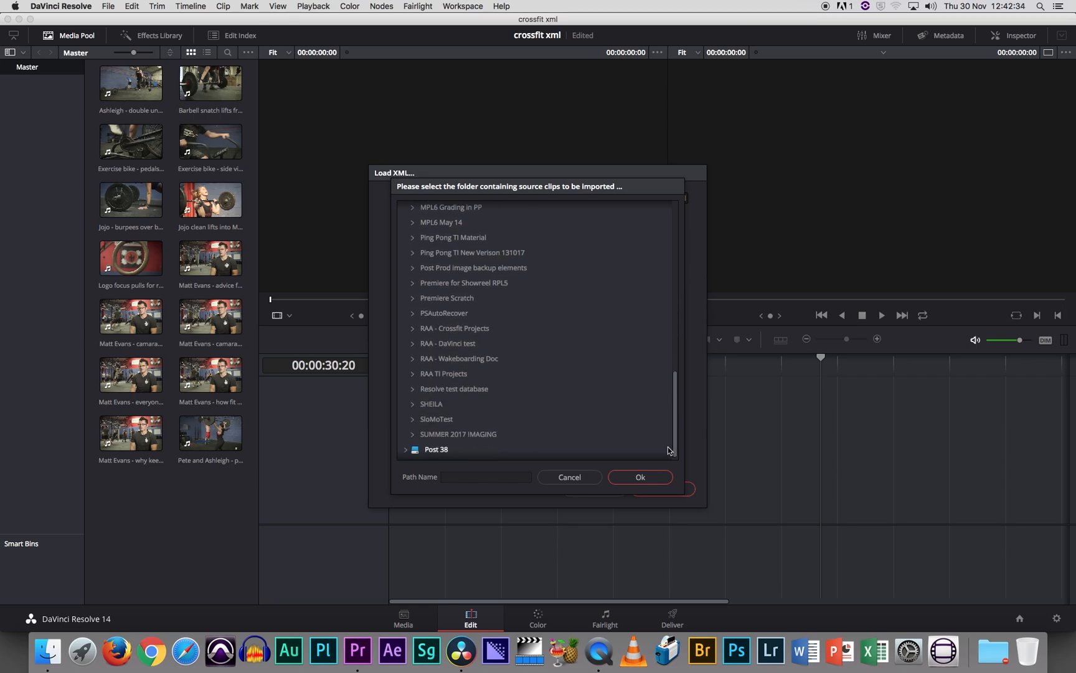
{"action": "left_click", "coordinate": [410, 345]}
{"action": "left_click", "coordinate": [423, 374]}
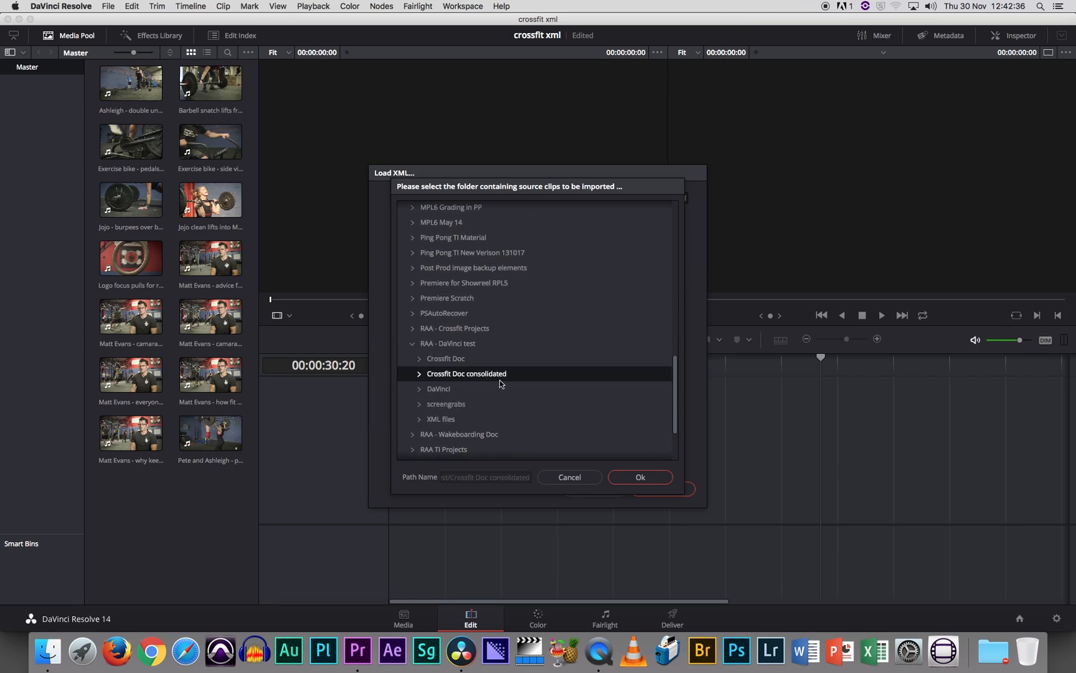
{"action": "left_click", "coordinate": [646, 478]}
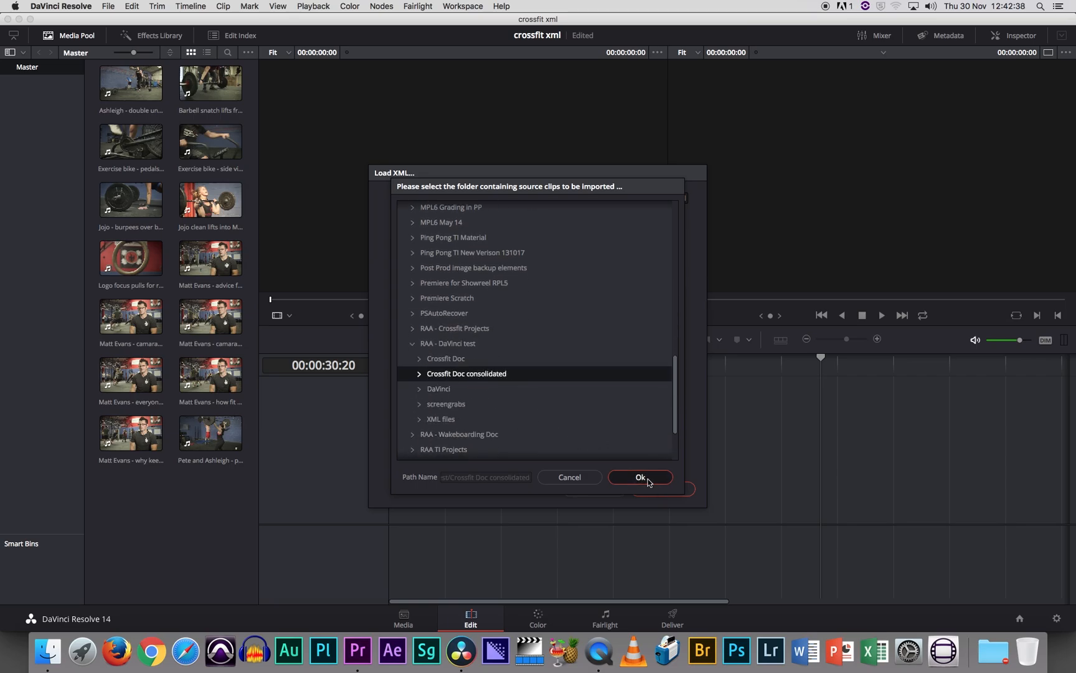